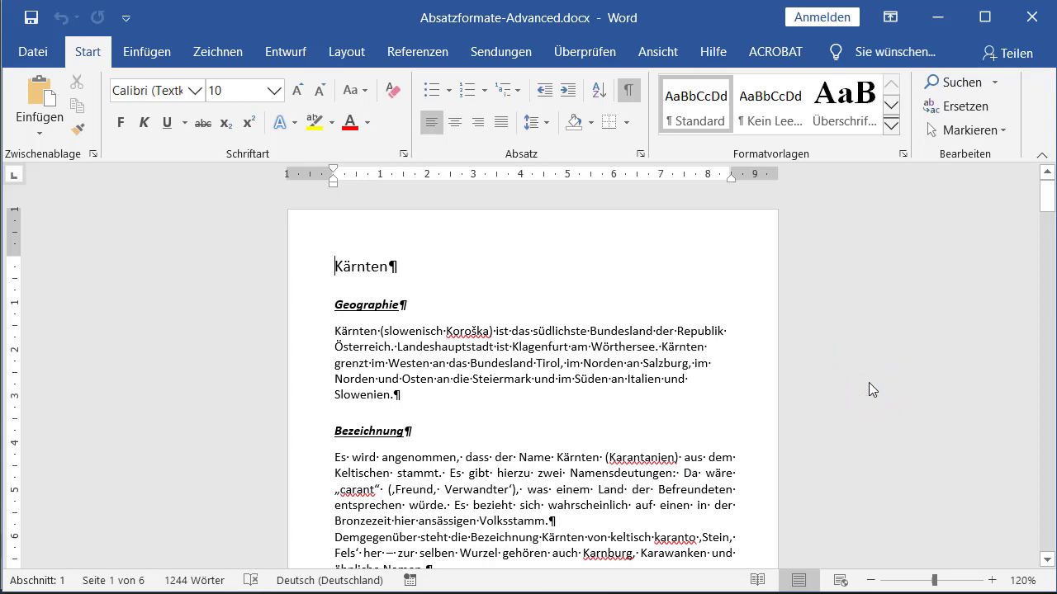
Scroll down to the Wappen heading and select its line and paragraph mark.
scroll(868, 382, "down", 3)
scroll(868, 383, "down", 4)
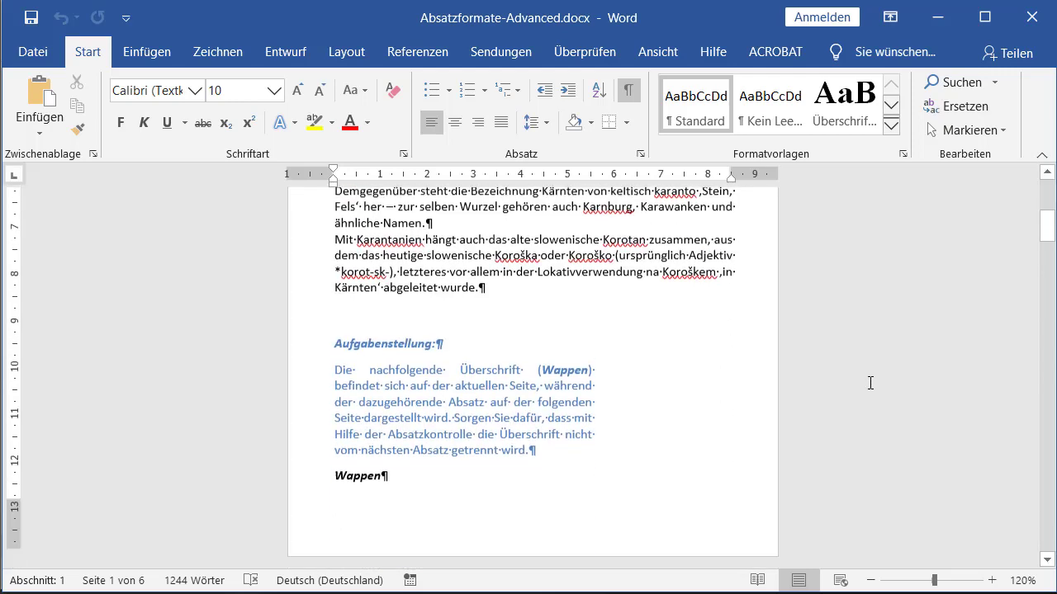
scroll(871, 383, "down", 3)
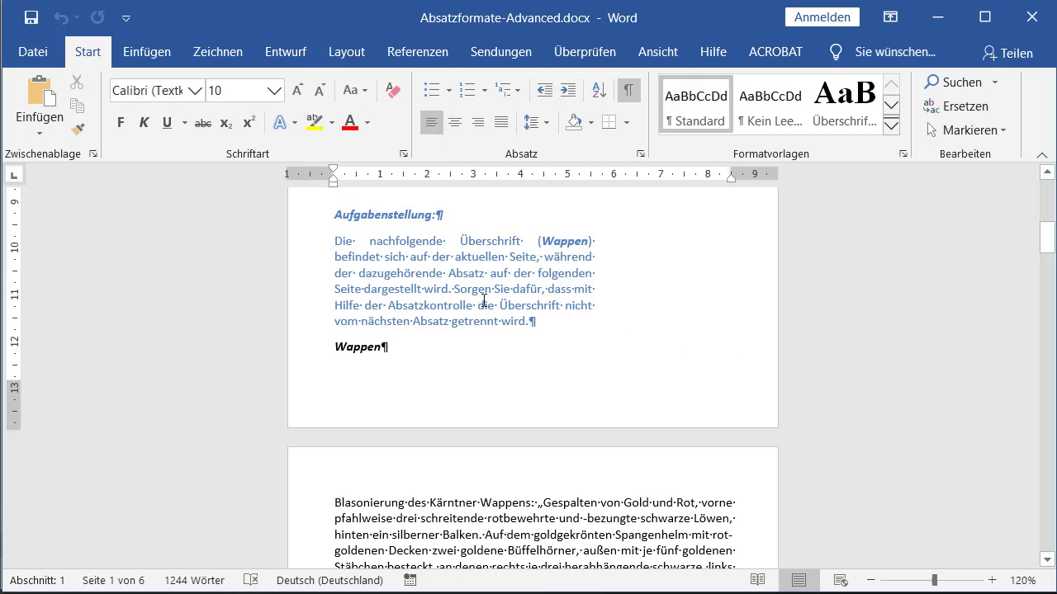
left_click(298, 347)
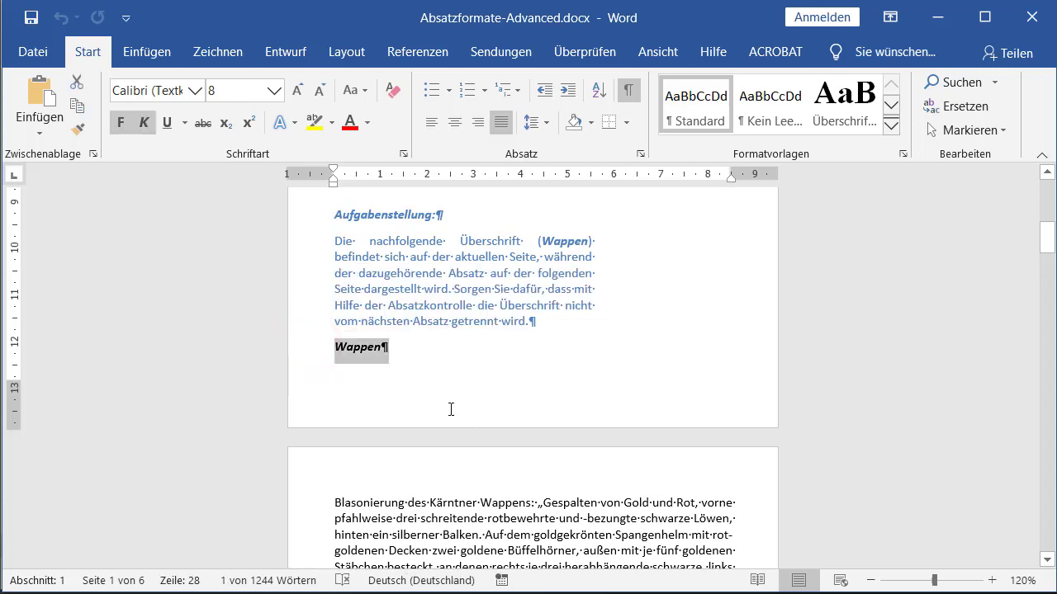
left_click(385, 350)
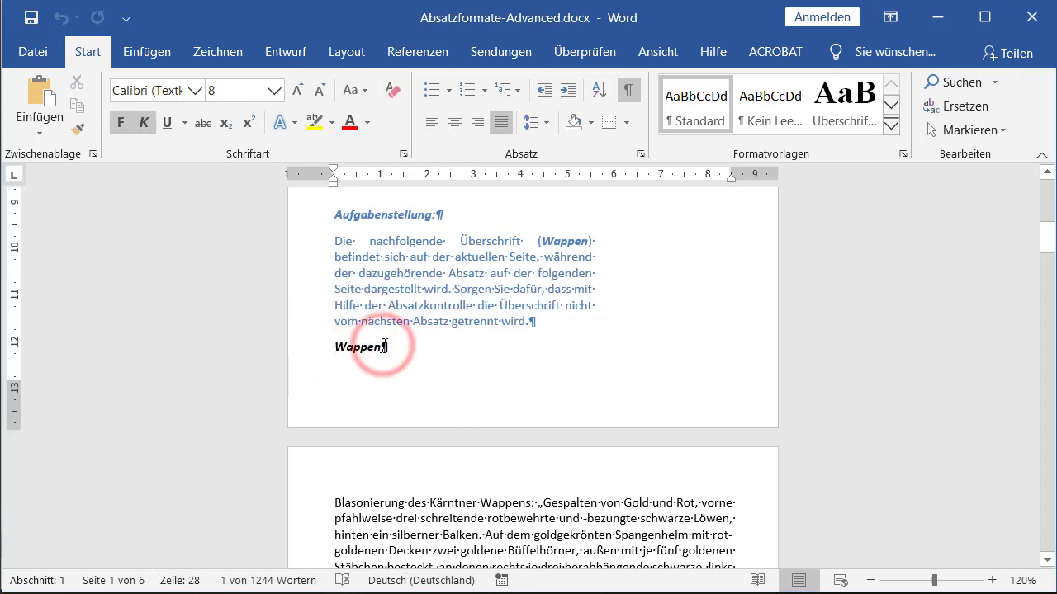
left_click_drag(382, 346, 420, 365)
left_click(399, 353)
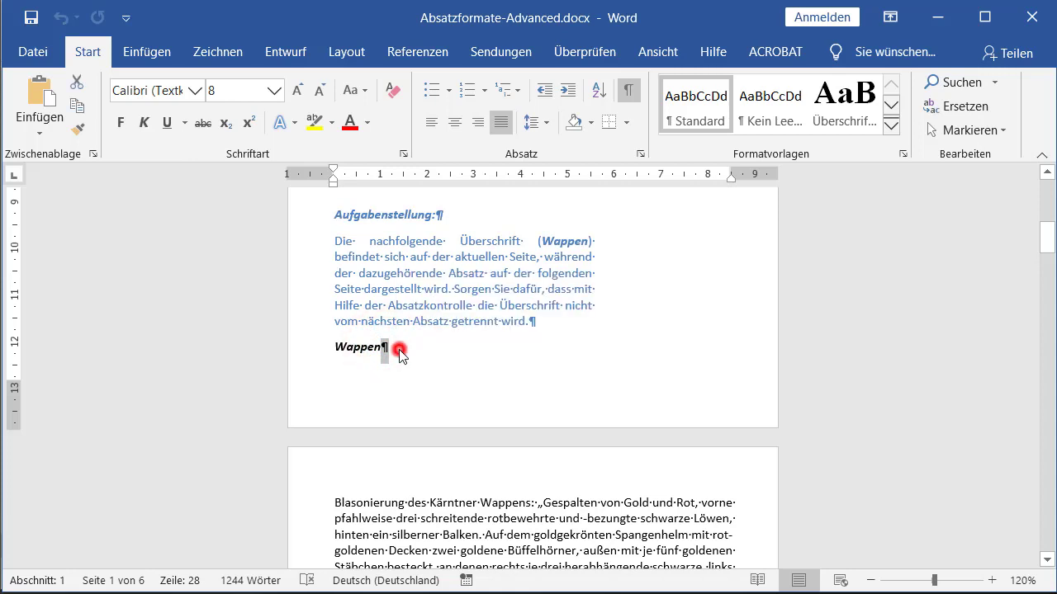
scroll(399, 353, "down", 3)
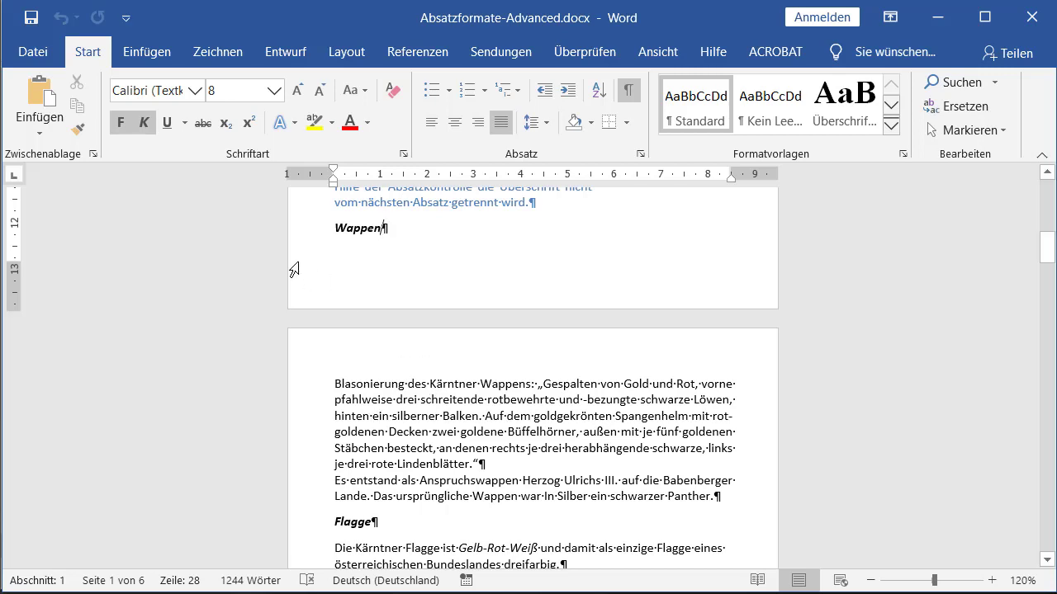
Insert two empty paragraphs before the Wappen heading to push it down.
left_click(335, 227)
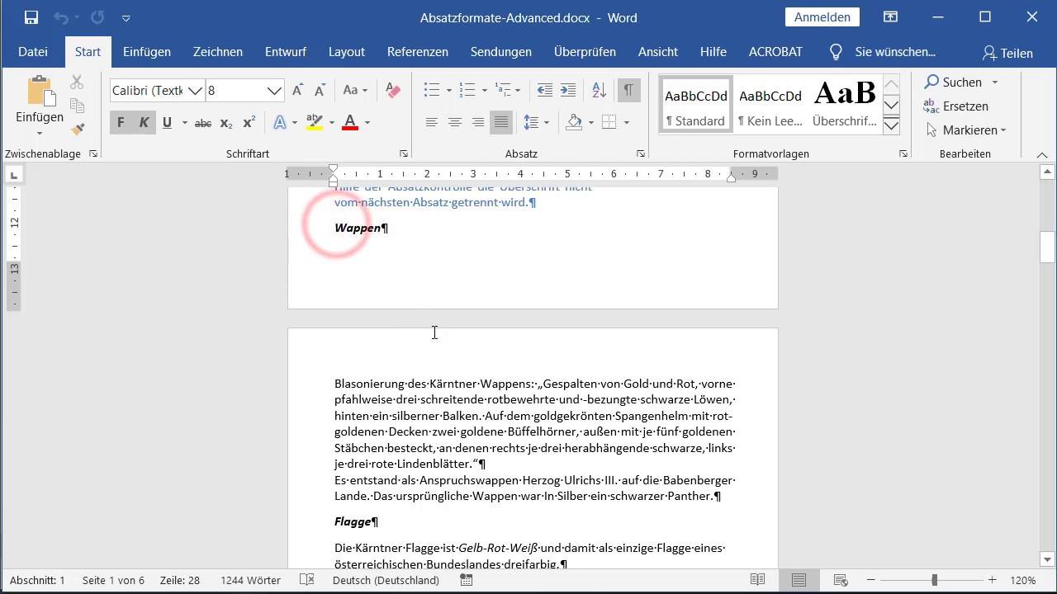
key("Return")
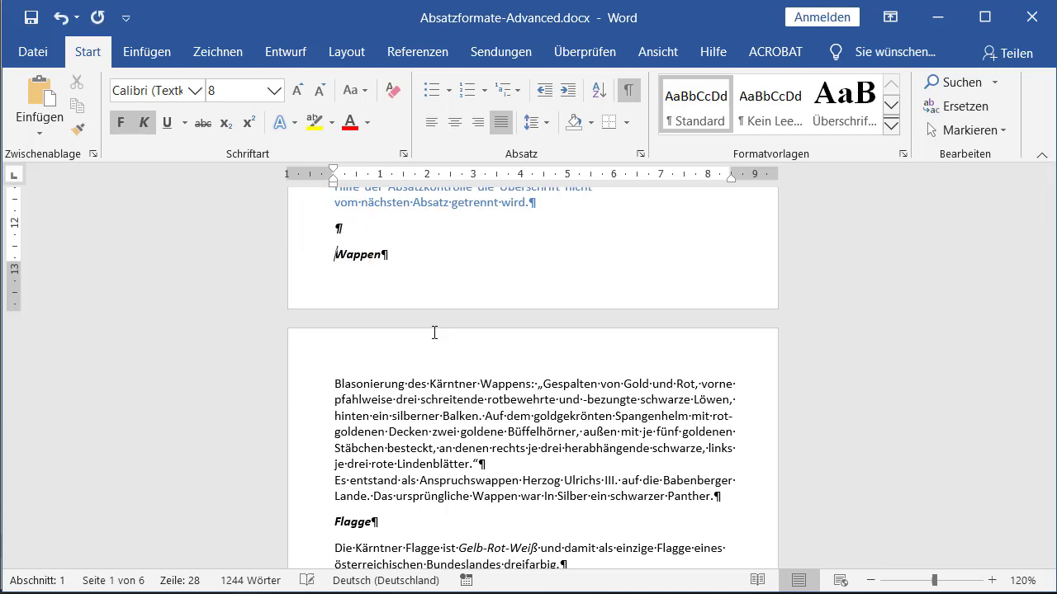
key("Return")
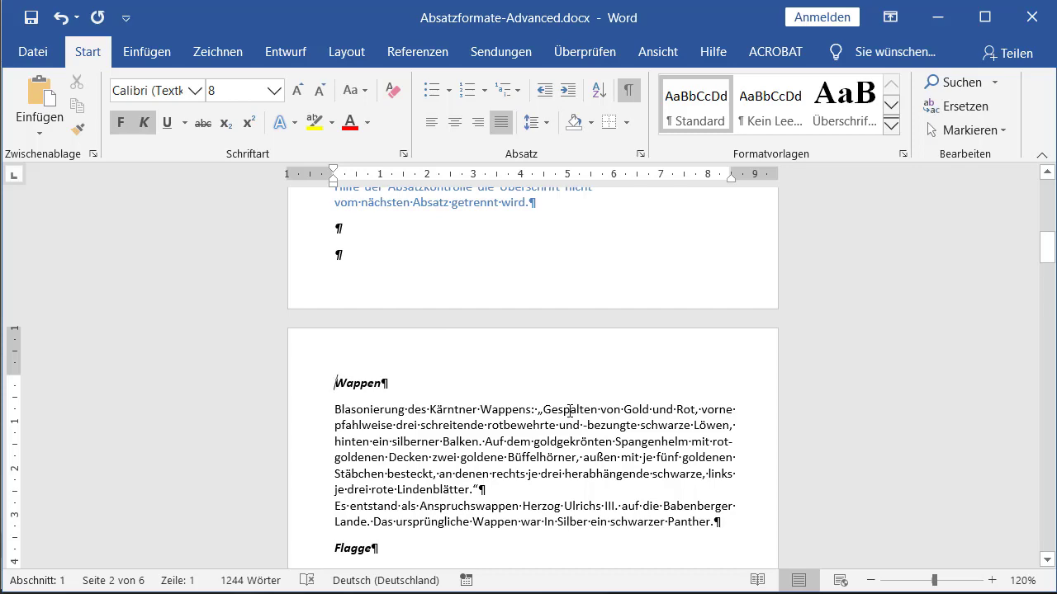
Add an empty paragraph after the paragraph ending 'wurde.'.
scroll(570, 410, "up", 1)
scroll(570, 410, "up", 3)
scroll(569, 410, "up", 3)
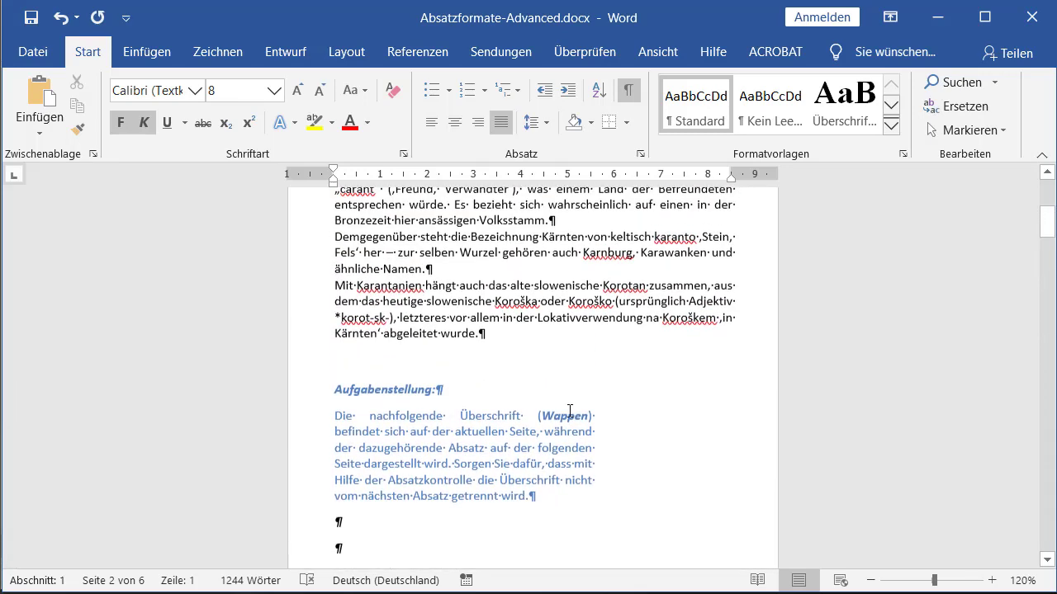
left_click(502, 340)
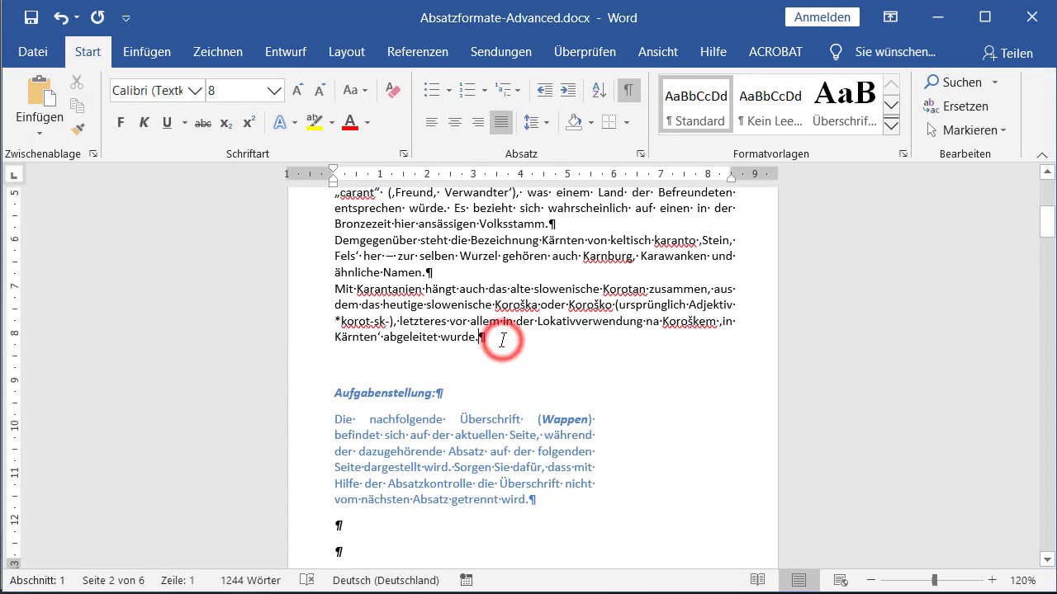
key("Return")
key("Return")
key("Return")
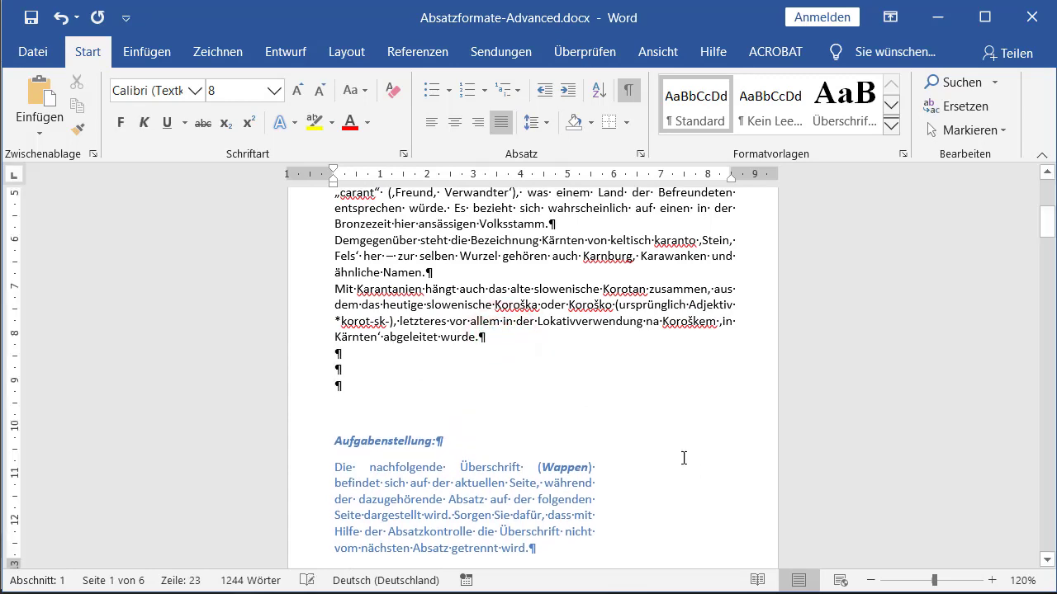
scroll(625, 391, "down", 5)
scroll(625, 392, "down", 1)
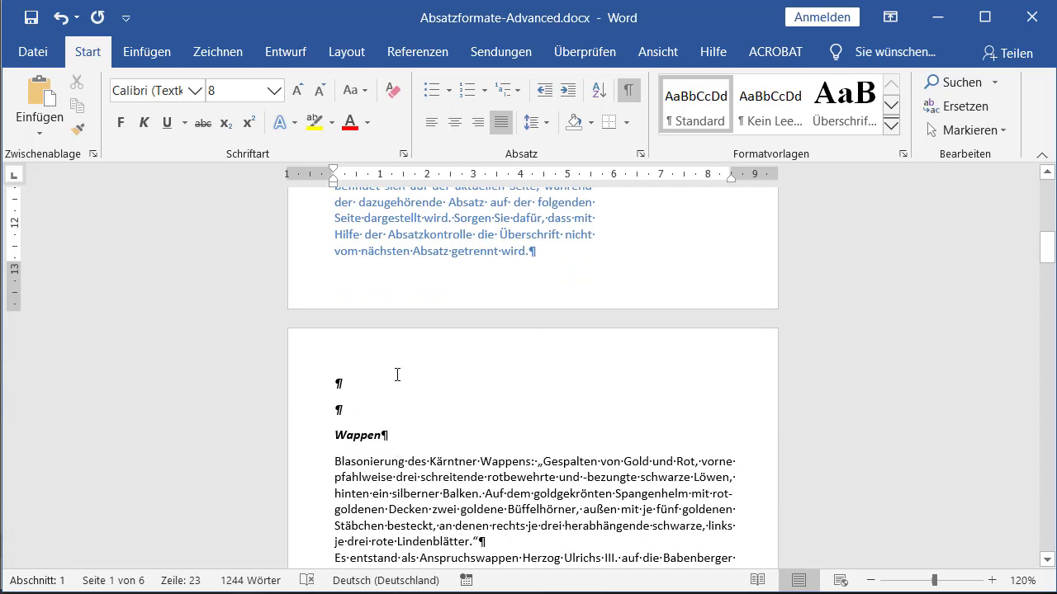
Undo four times to remove the inserted empty paragraphs.
left_click(54, 20)
left_click(54, 20)
left_click(55, 20)
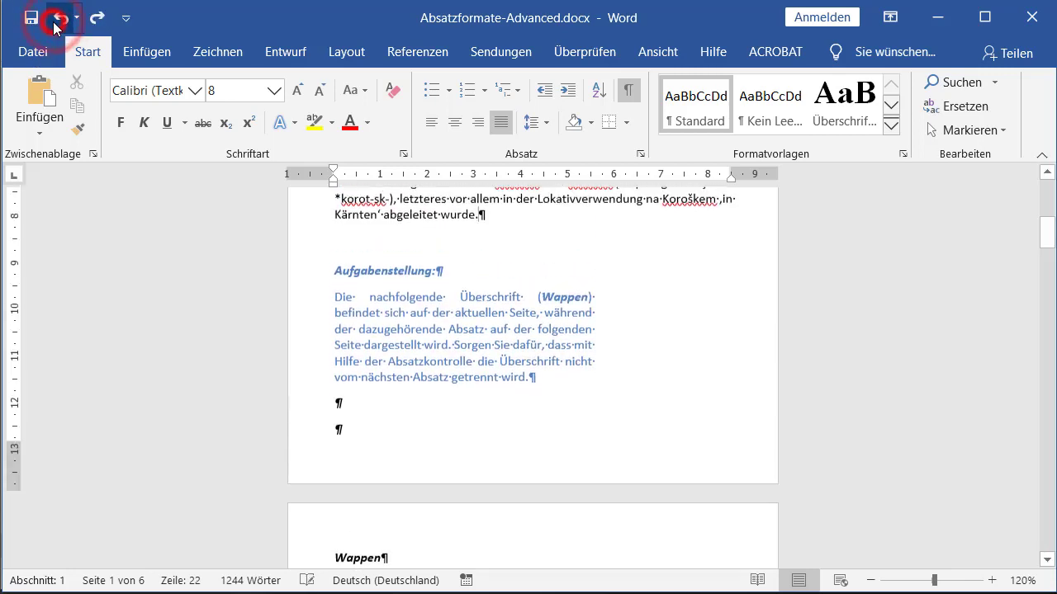
left_click(55, 20)
Replace the empty paragraphs with a page break before Wappen, then add an empty paragraph after 'wurde.'.
left_click(55, 20)
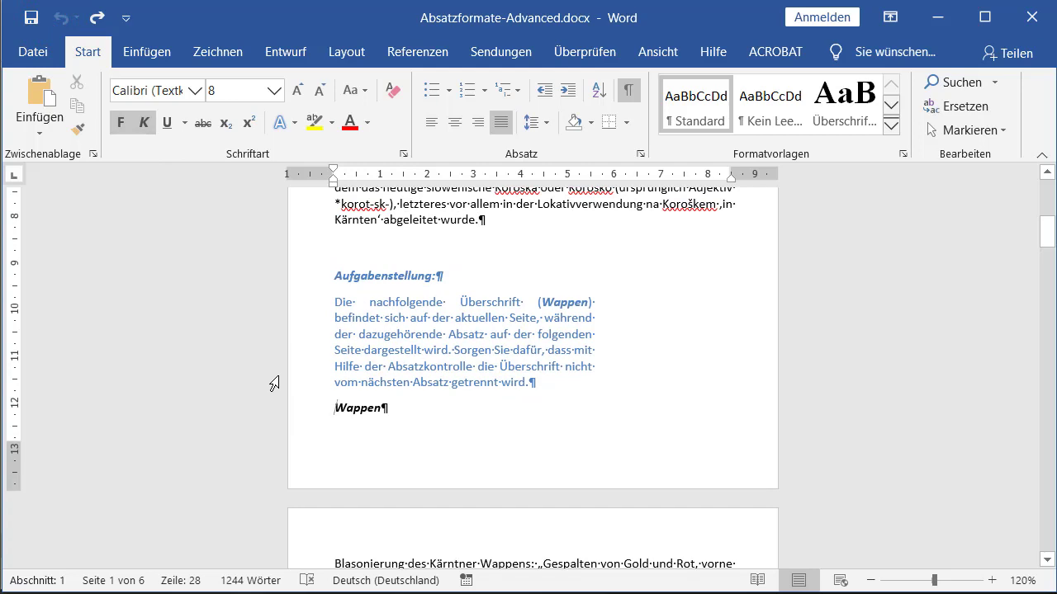
key("ctrl+Return")
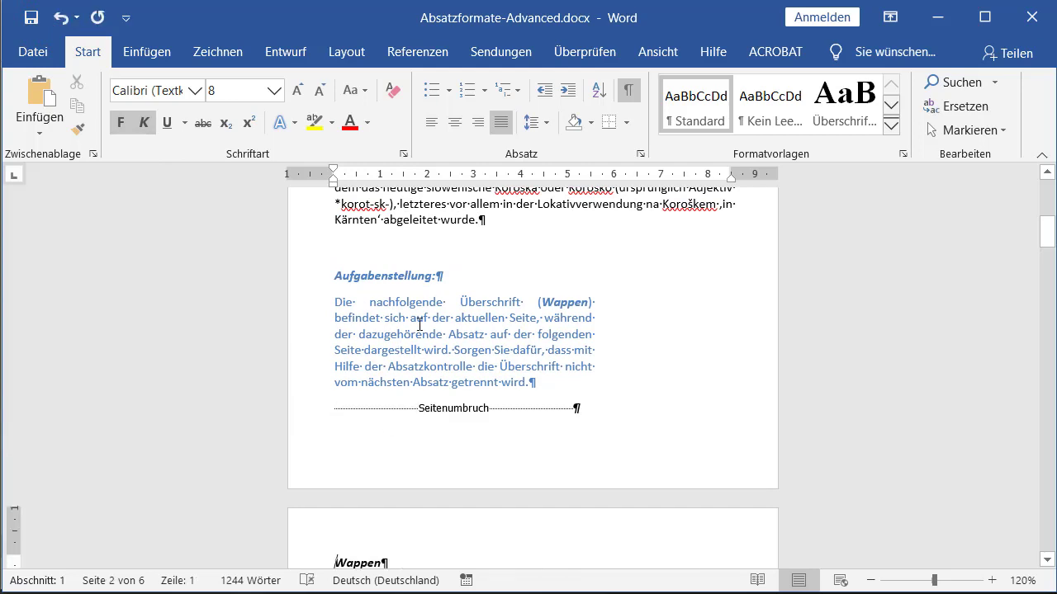
scroll(452, 294, "up", 1)
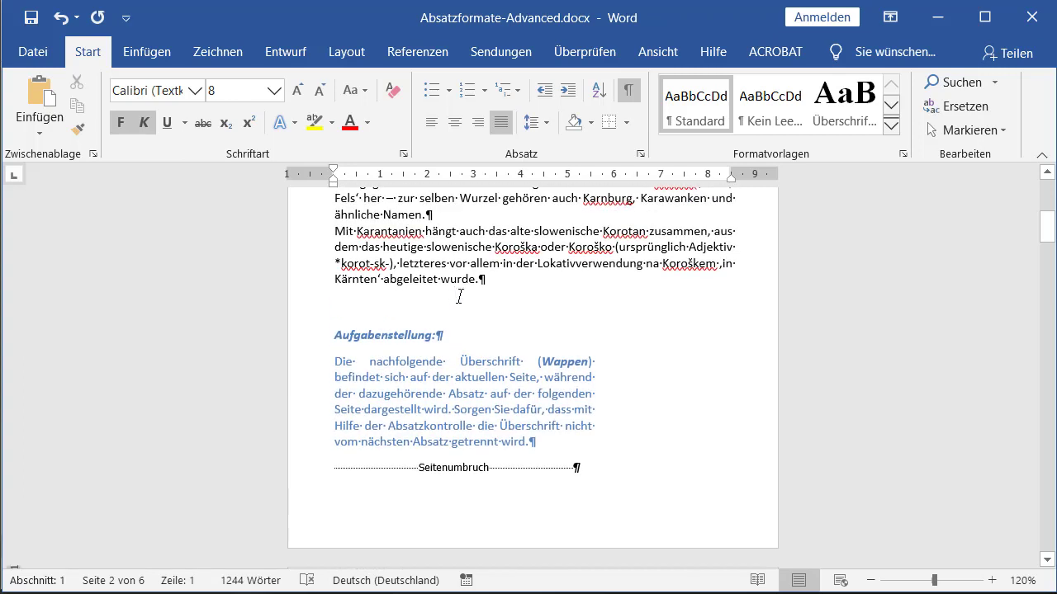
left_click(488, 280)
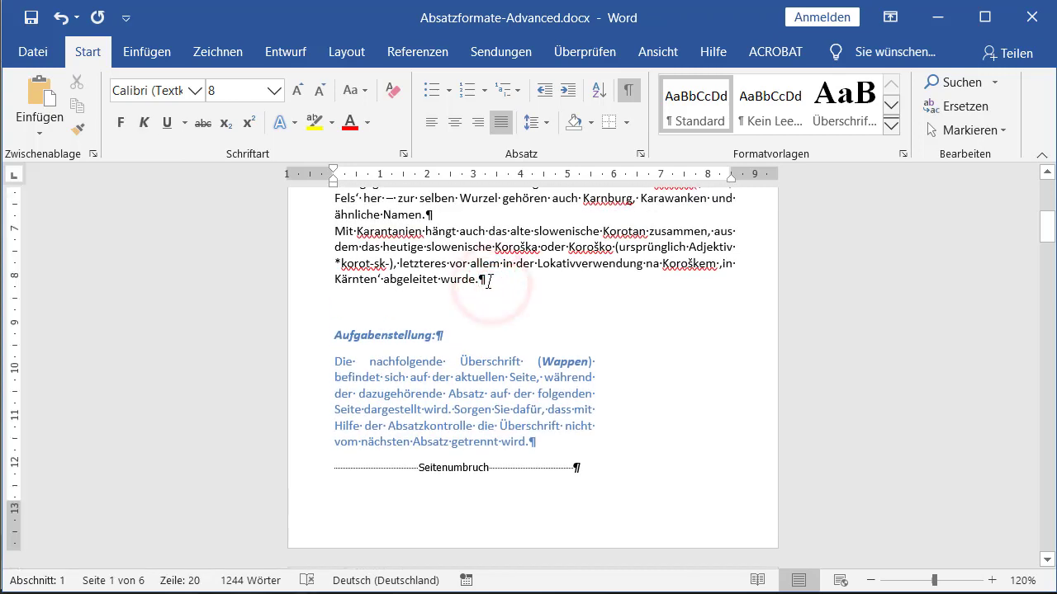
key("Return")
key("Return")
key("Return")
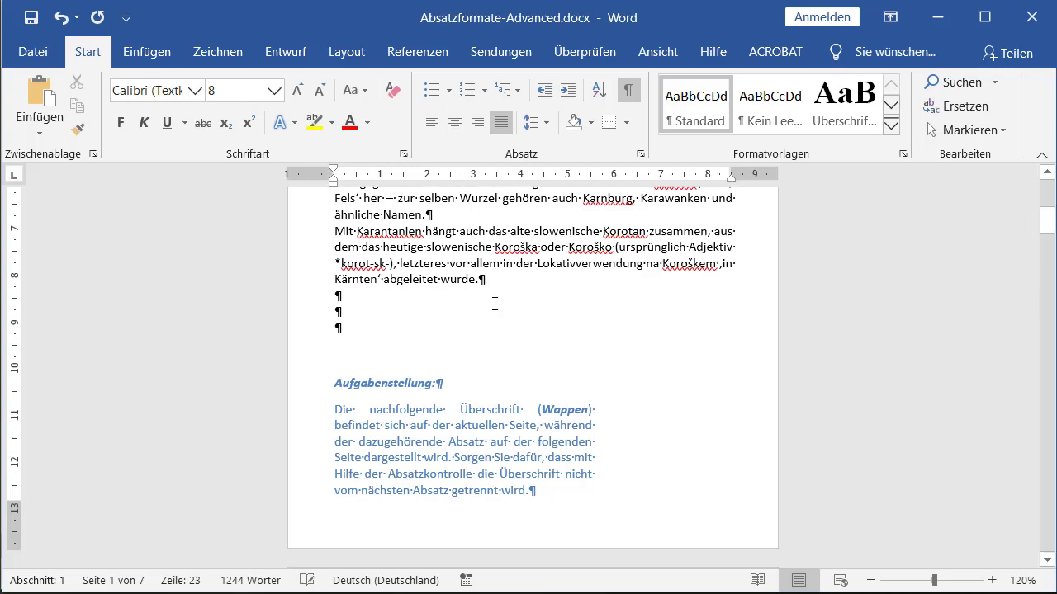
Review the pages, then undo the added paragraph and the page break before Wappen.
scroll(492, 302, "down", 5)
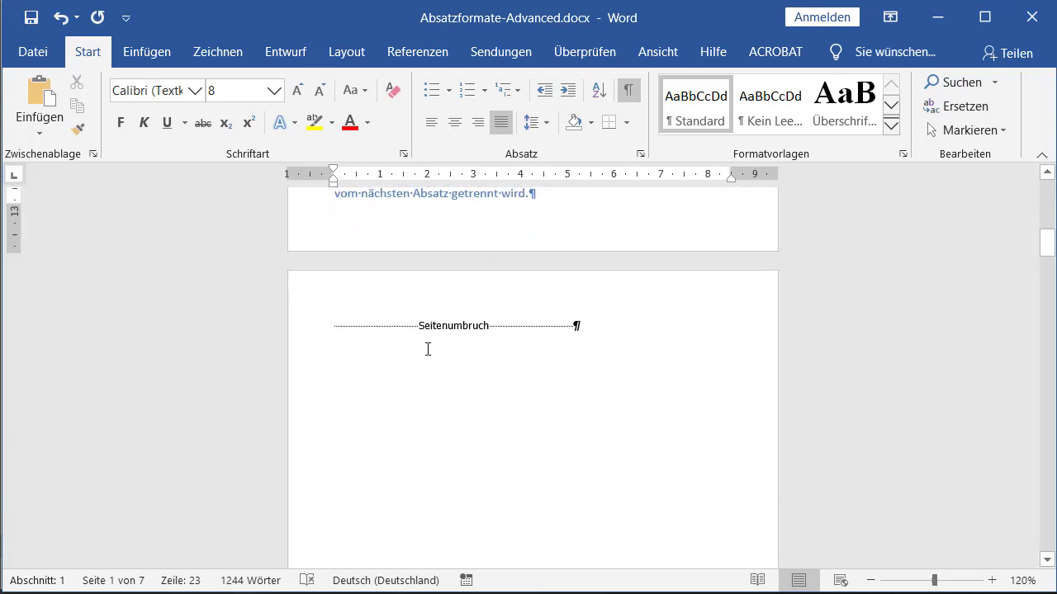
scroll(428, 349, "down", 5)
scroll(428, 350, "down", 3)
scroll(428, 351, "down", 3)
scroll(427, 352, "down", 3)
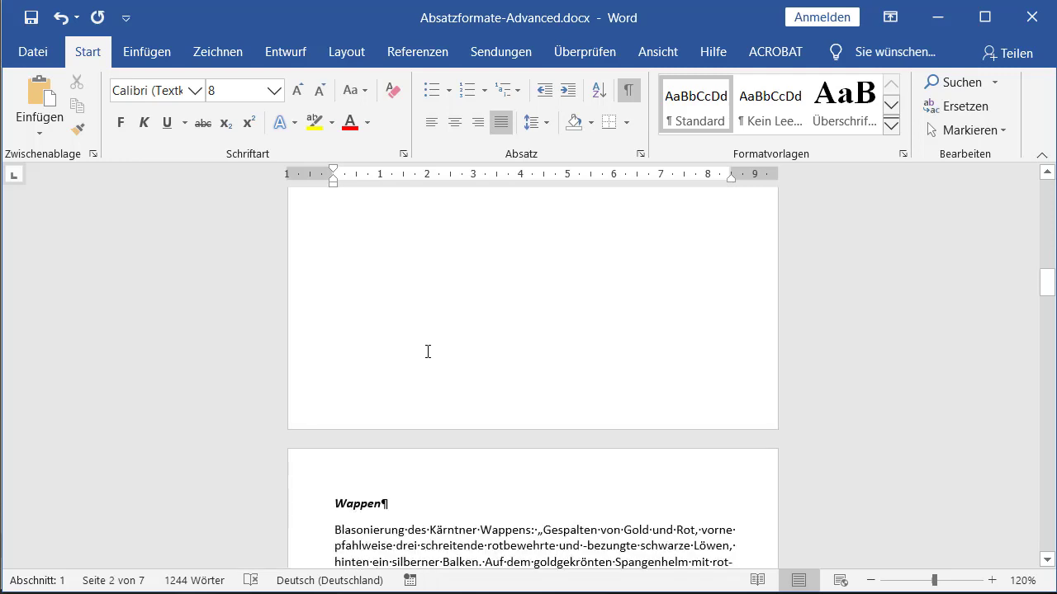
scroll(428, 352, "up", 4)
scroll(427, 352, "up", 6)
scroll(427, 352, "up", 2)
scroll(427, 352, "up", 2)
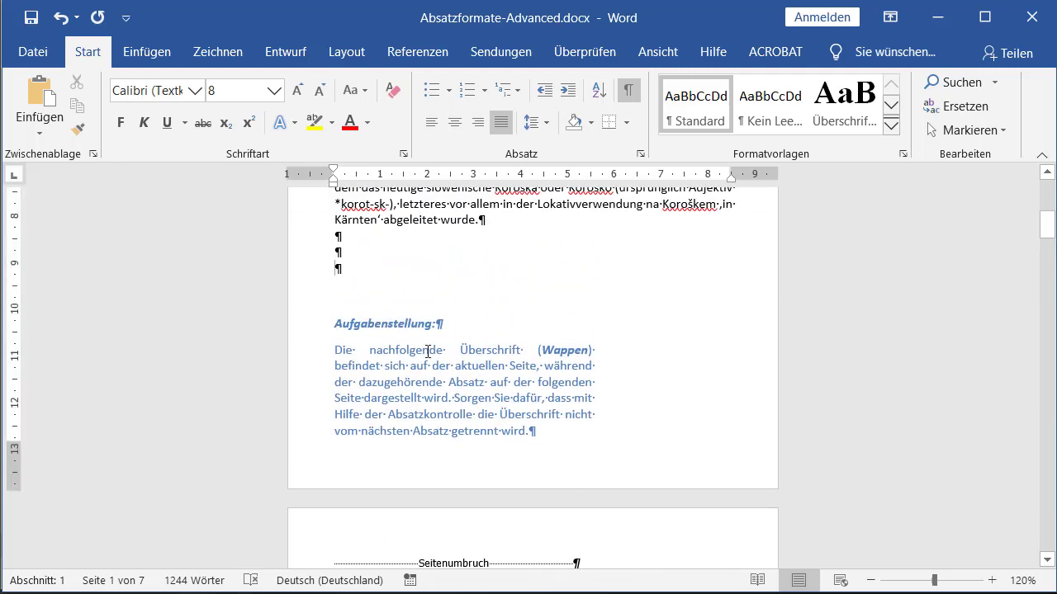
left_click(63, 17)
left_click(65, 18)
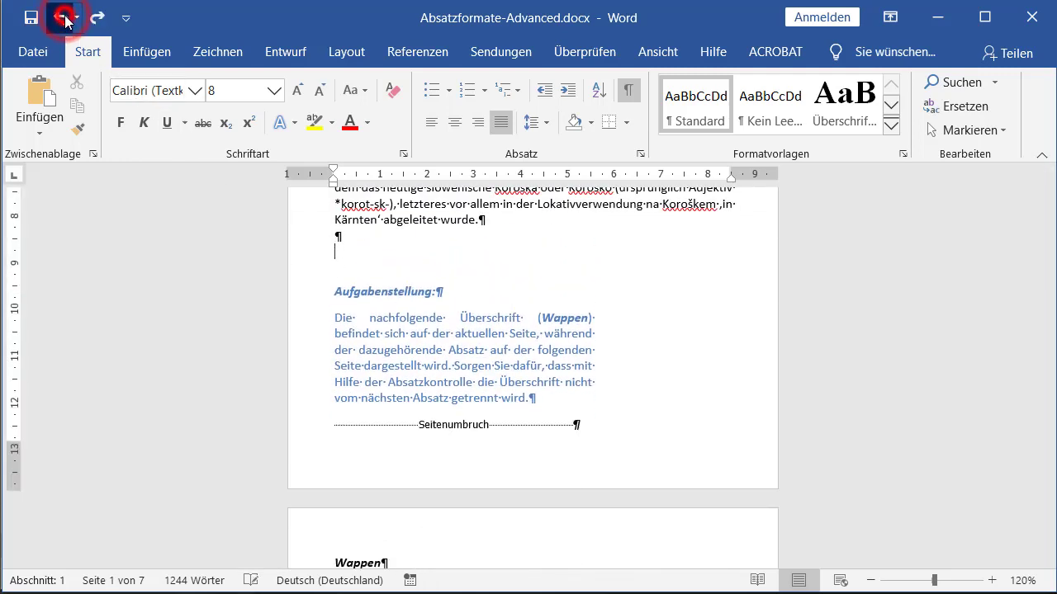
left_click(64, 18)
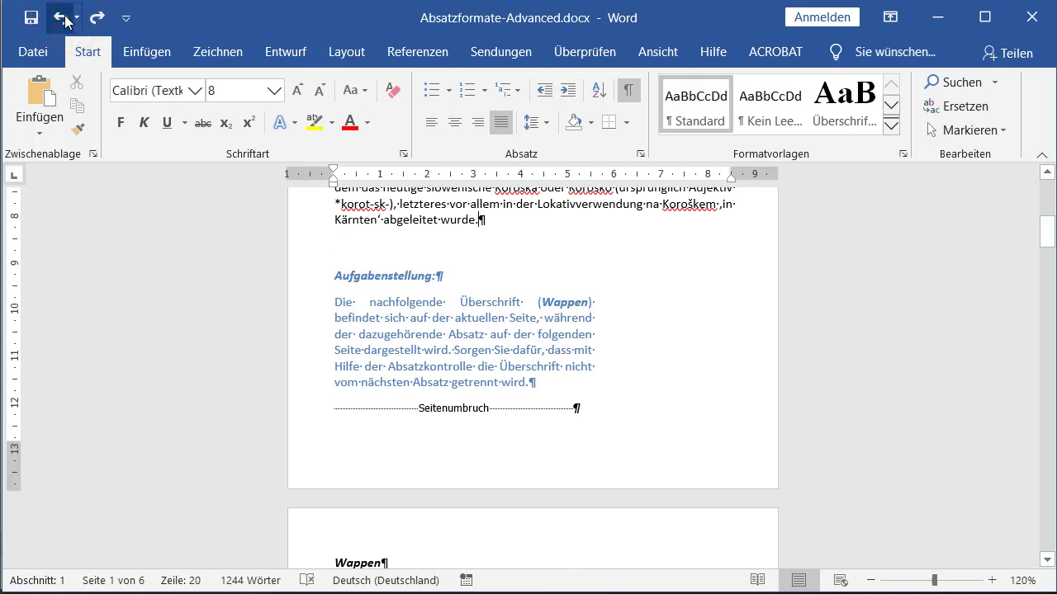
left_click(64, 18)
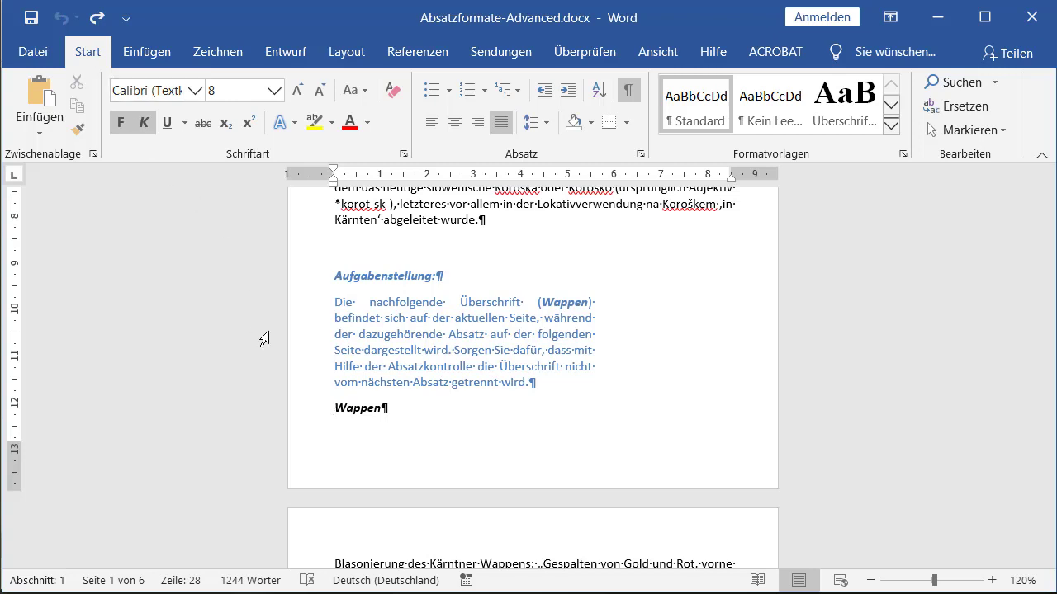
Open the Absatz paragraph dialog for the Wappen heading.
left_click(299, 413)
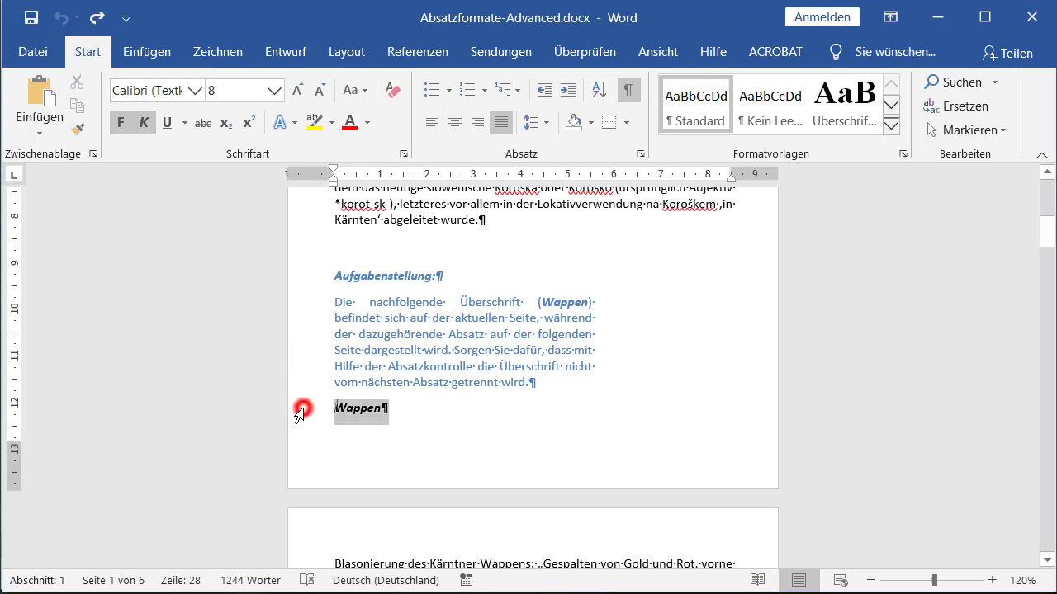
left_click(360, 417)
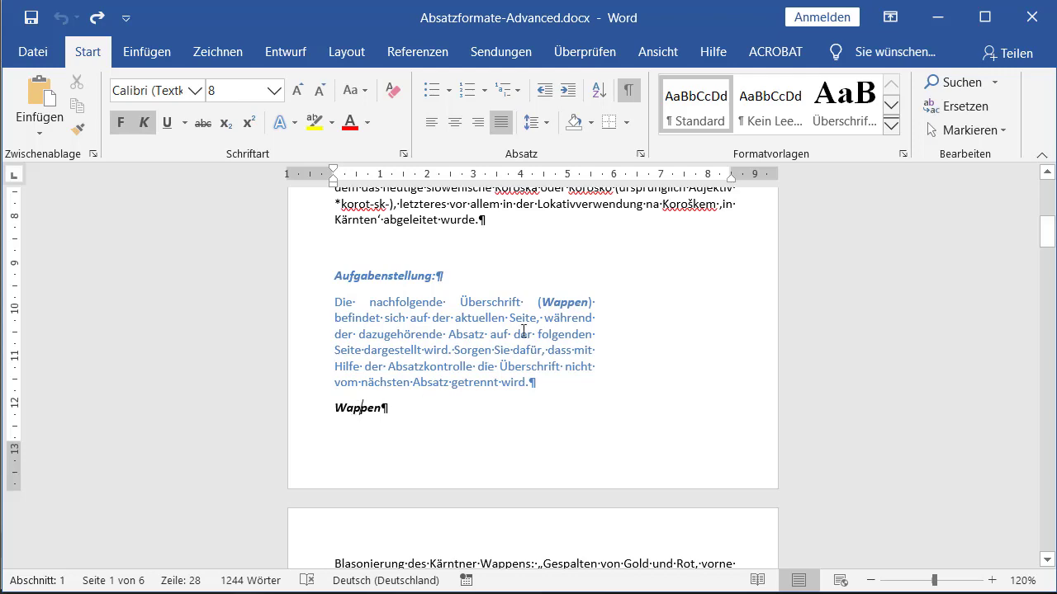
left_click(640, 153)
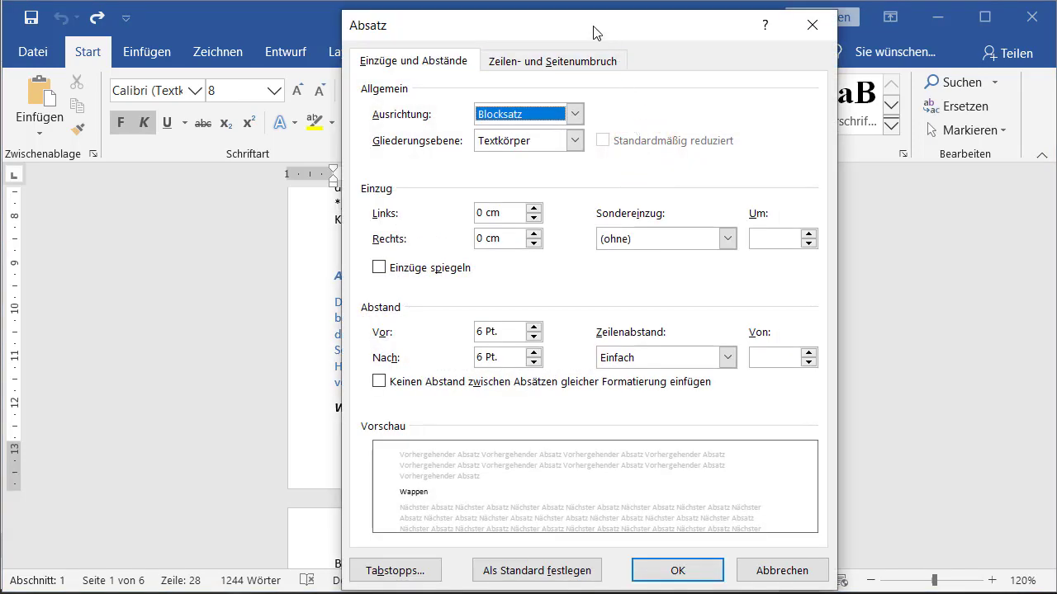
Tick 'Nicht vom nächsten Absatz trennen' for the Wappen heading and confirm.
left_click_drag(596, 31, 541, 17)
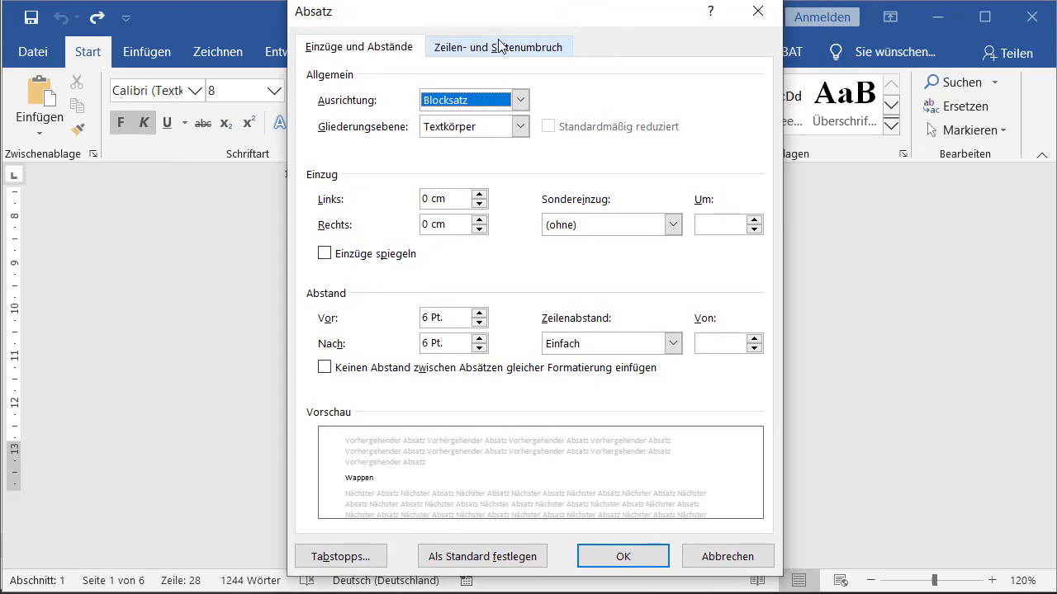
left_click(498, 46)
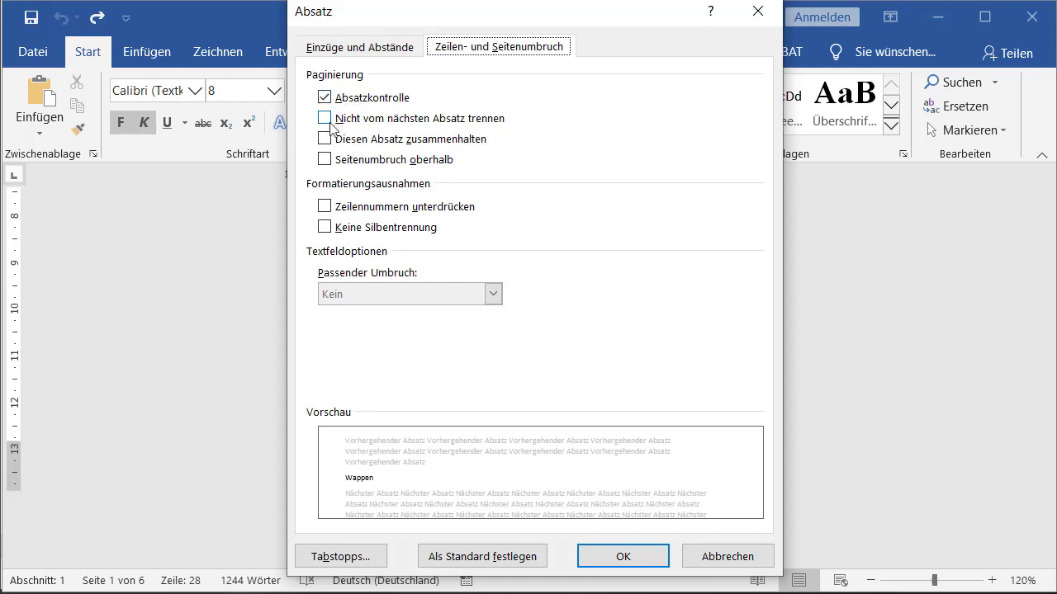
left_click(324, 119)
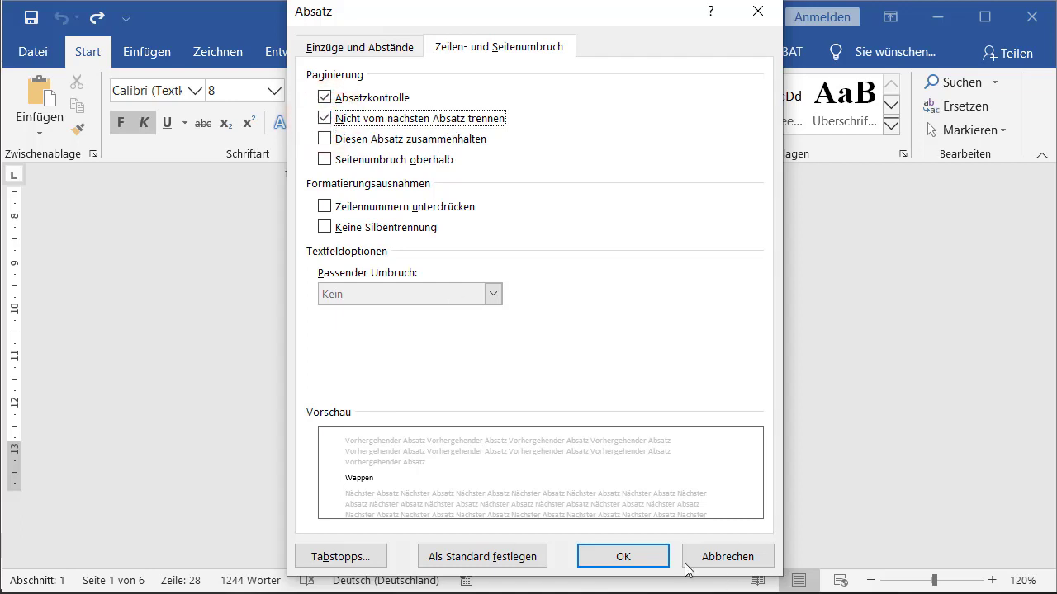
left_click(627, 556)
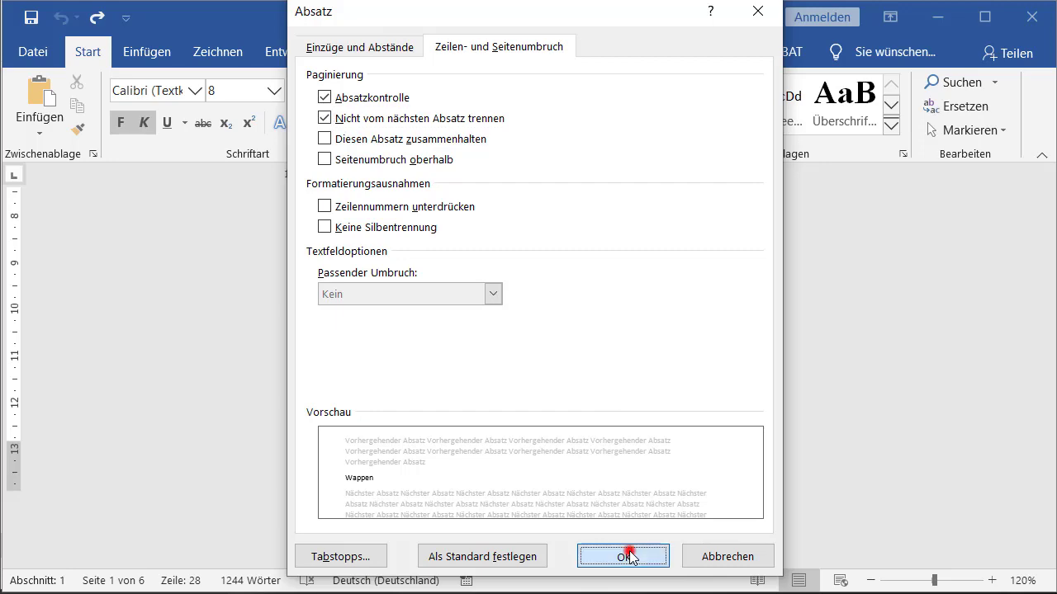
scroll(562, 379, "down", 4)
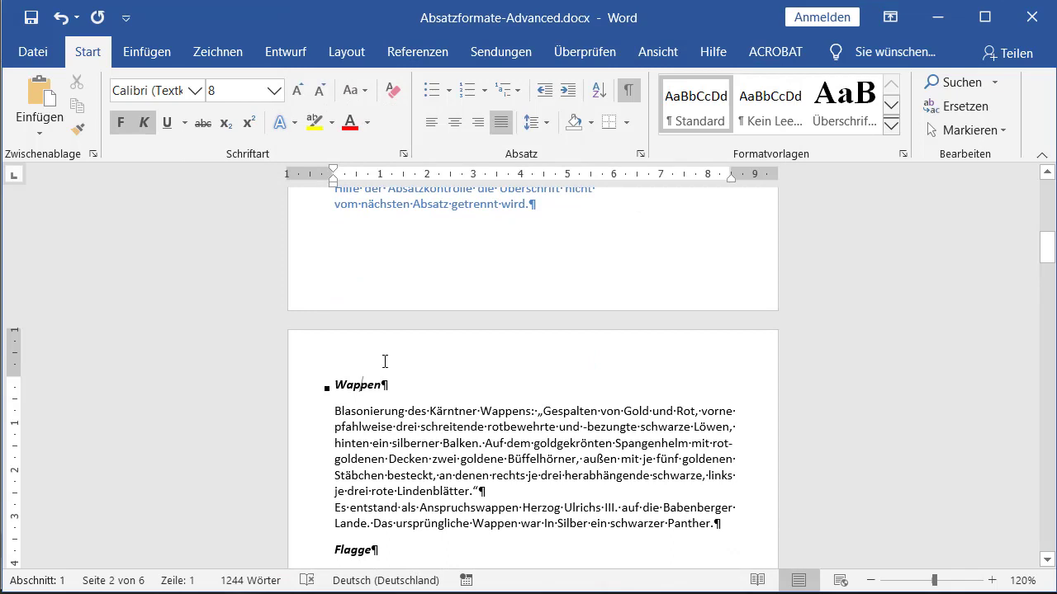
left_click(299, 385)
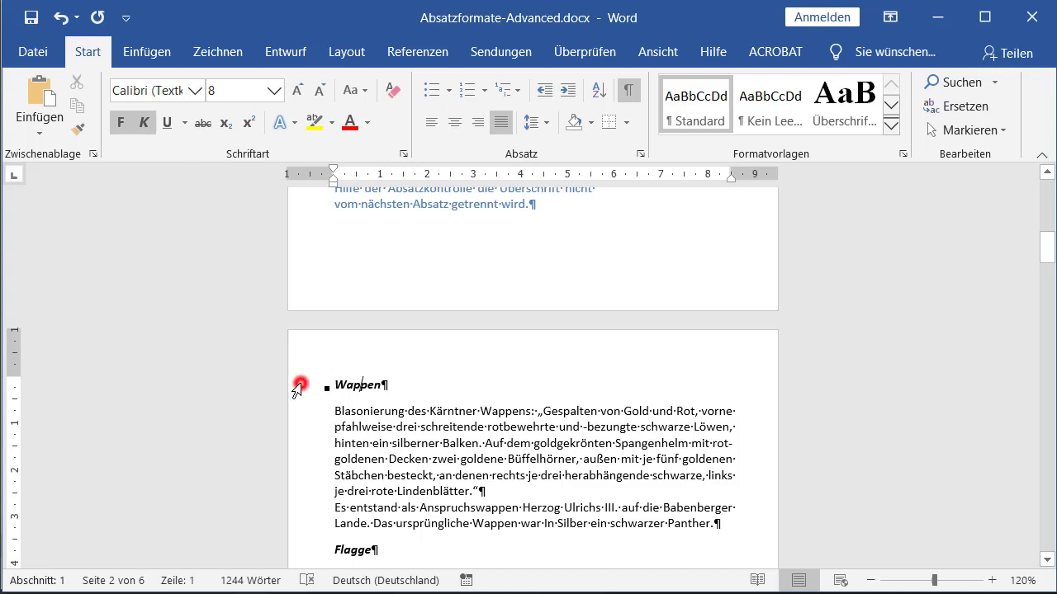
double_click(294, 427)
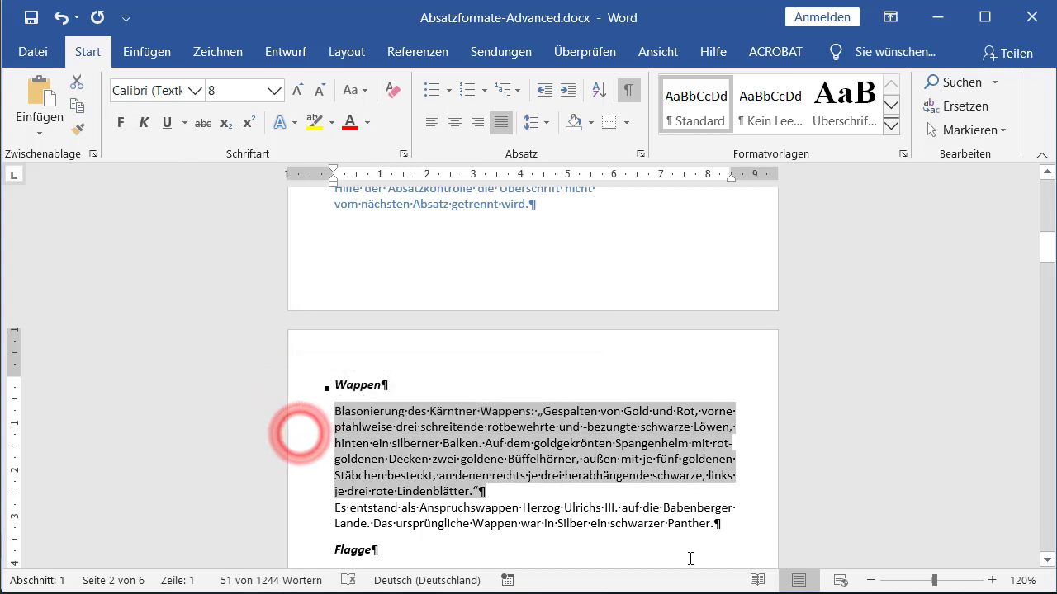
left_click(578, 460)
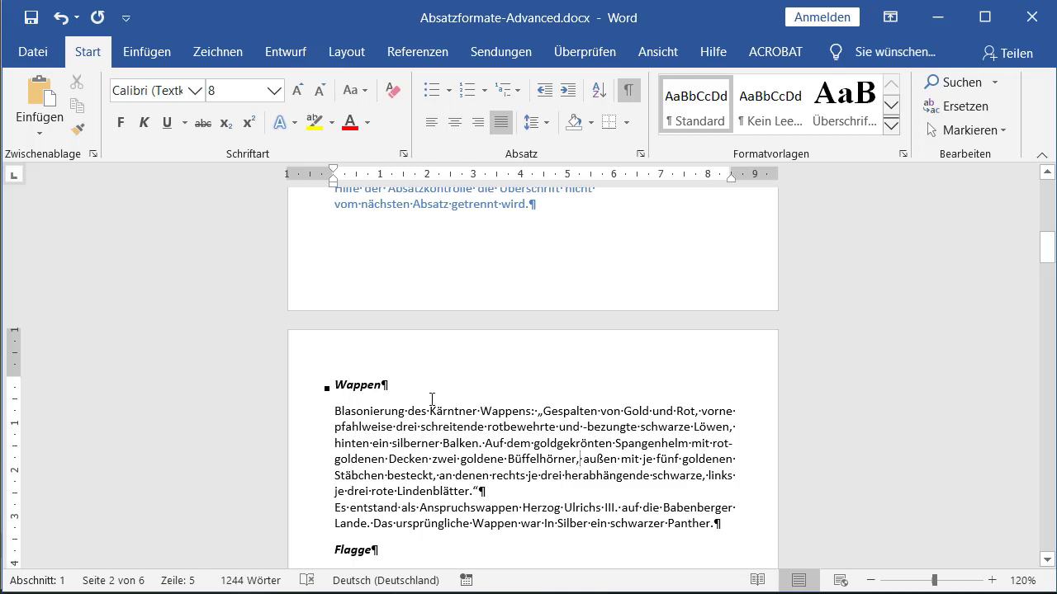
left_click(629, 93)
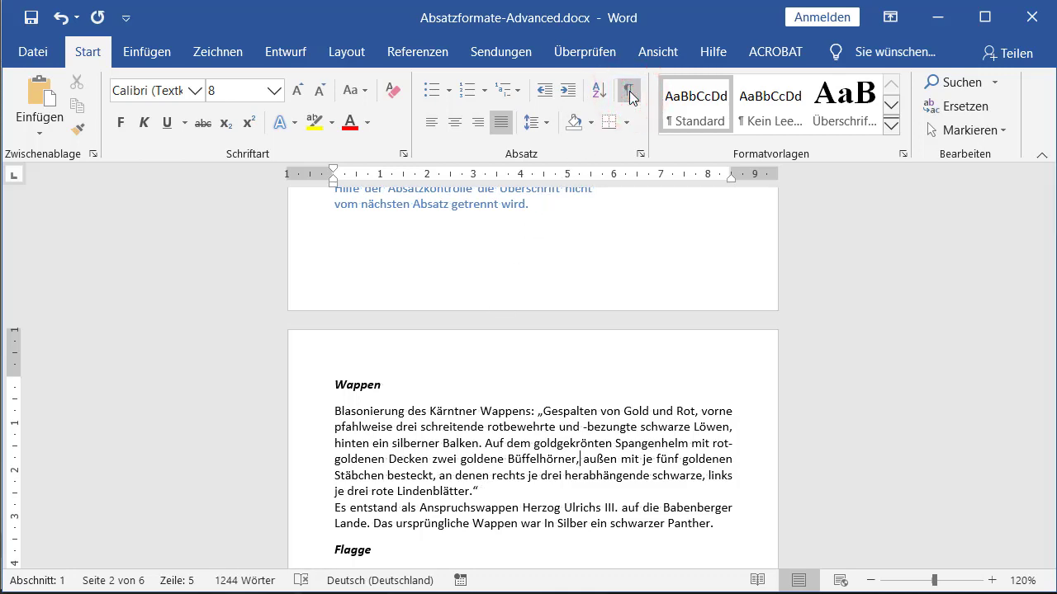
left_click(629, 92)
left_click(629, 92)
left_click(629, 92)
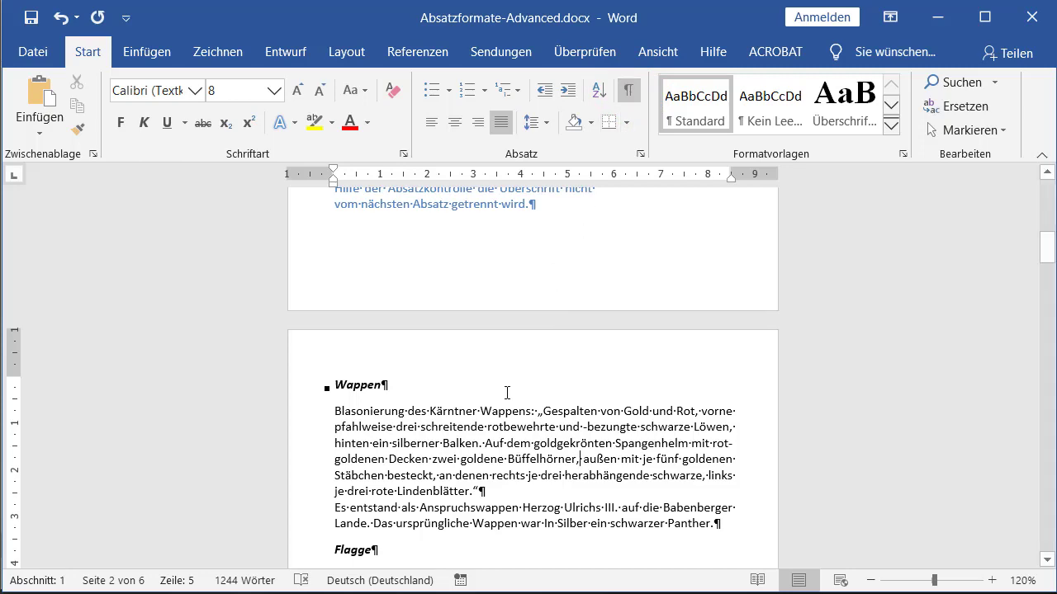
scroll(506, 393, "down", 1)
scroll(507, 392, "down", 4)
scroll(506, 393, "down", 1)
scroll(507, 392, "down", 4)
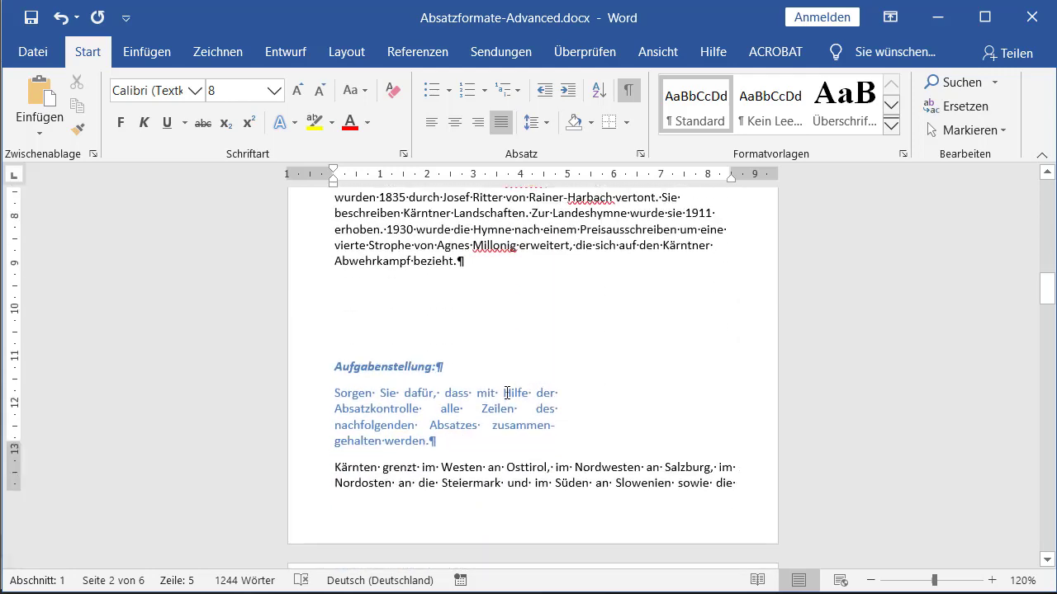
scroll(507, 393, "down", 2)
scroll(506, 393, "down", 1)
scroll(507, 393, "down", 1)
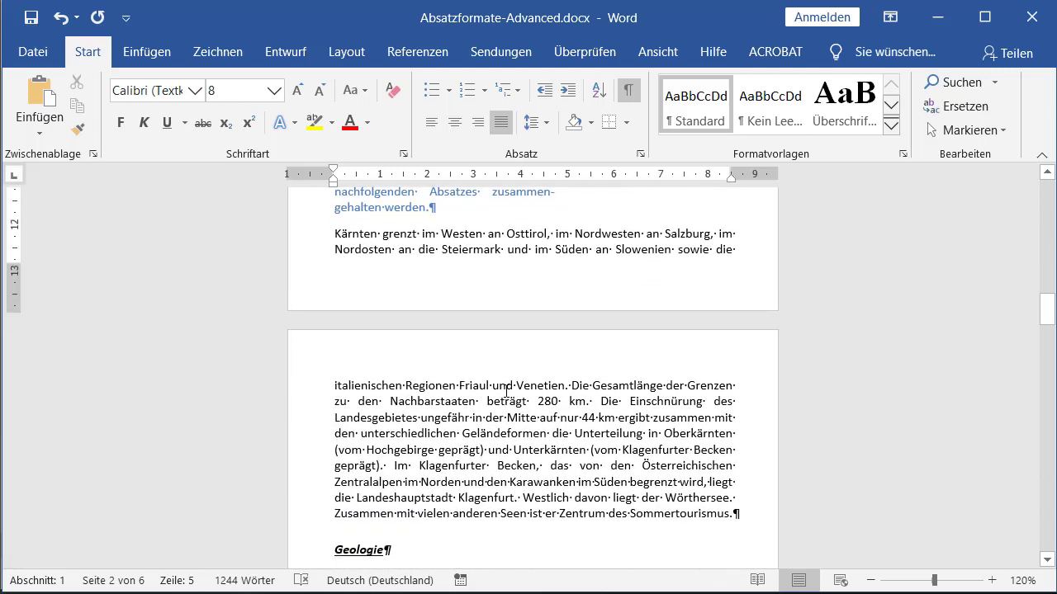
scroll(506, 389, "up", 1)
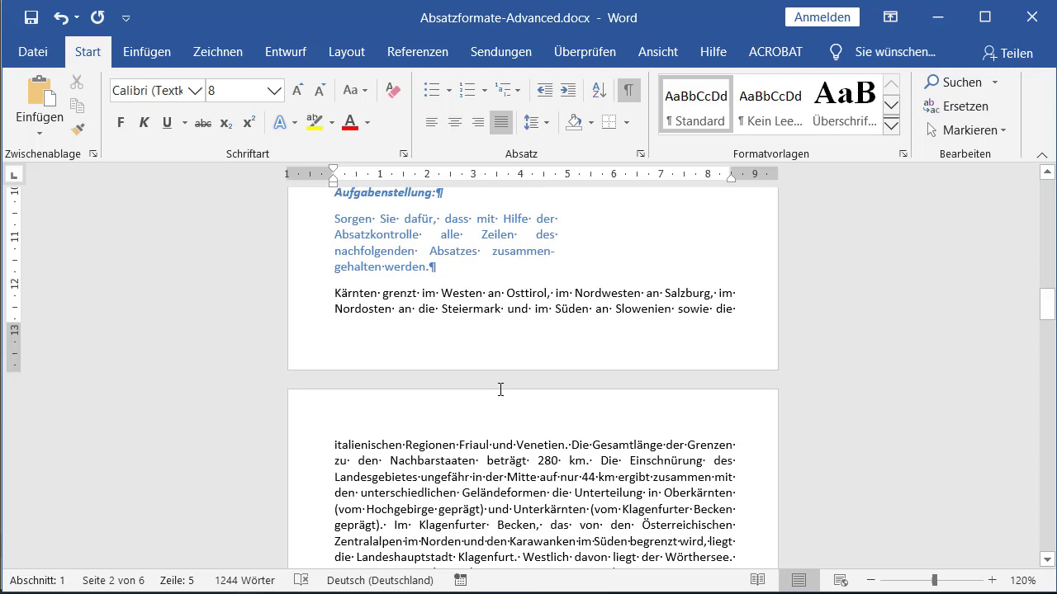
scroll(501, 389, "down", 1)
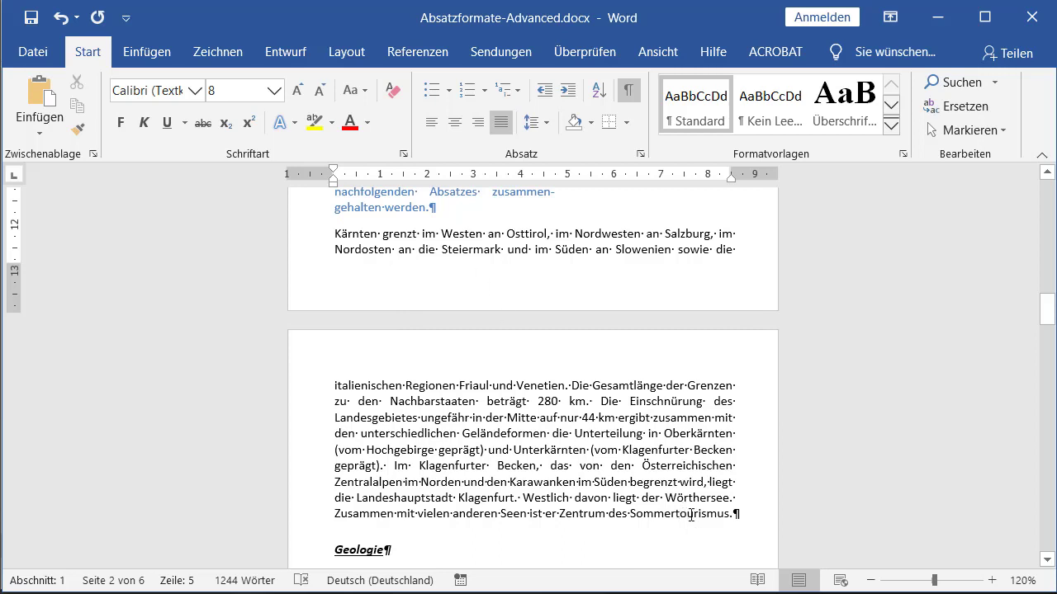
left_click_drag(731, 511, 738, 513)
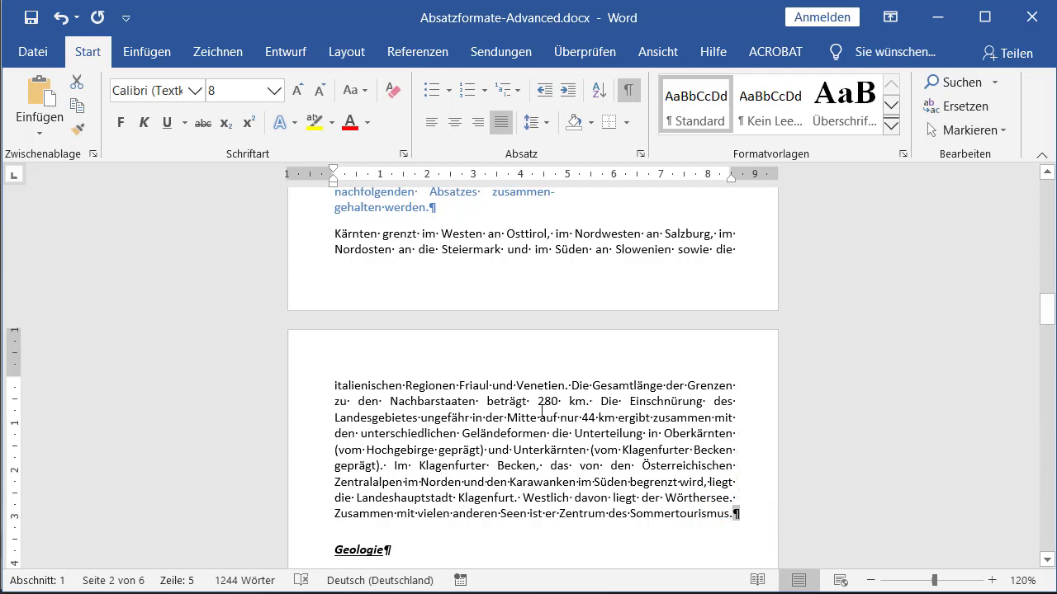
left_click(520, 411)
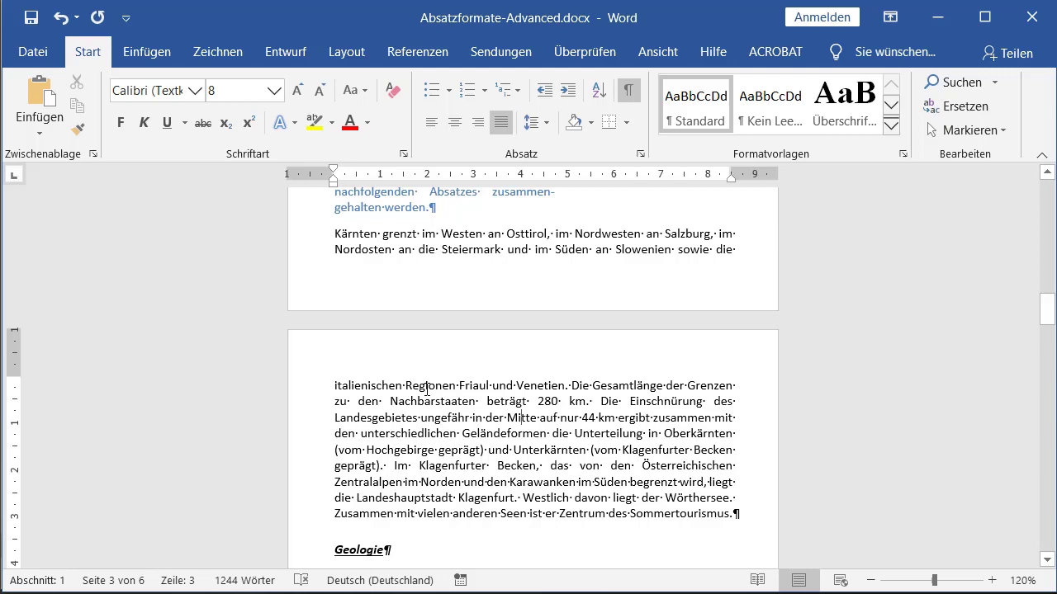
Turn on 'Diesen Absatz zusammenhalten' for the 'Kärnten grenzt…' paragraph.
left_click(426, 389)
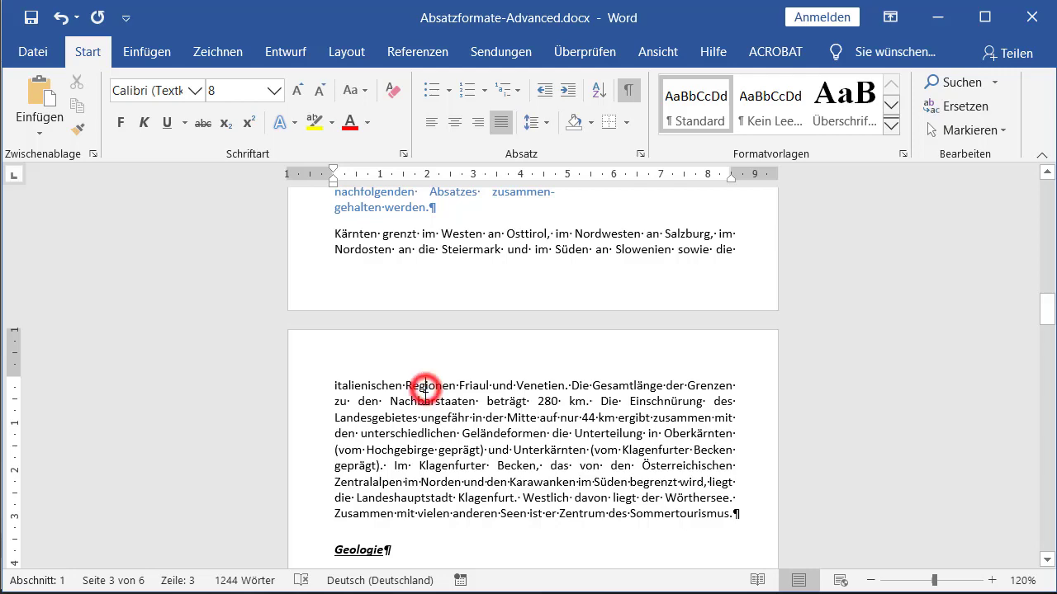
left_click(641, 155)
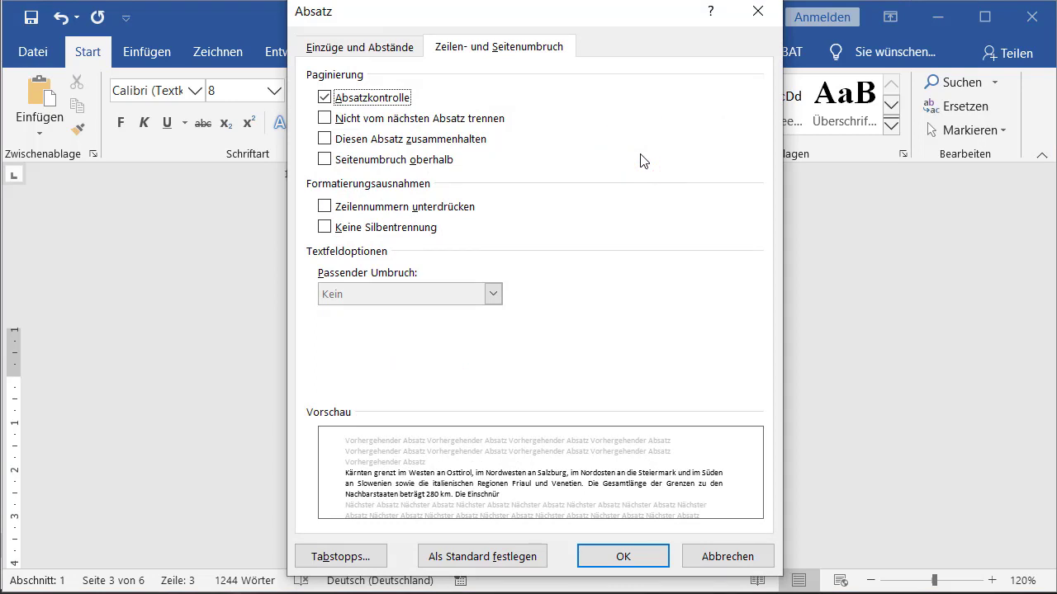
left_click(353, 141)
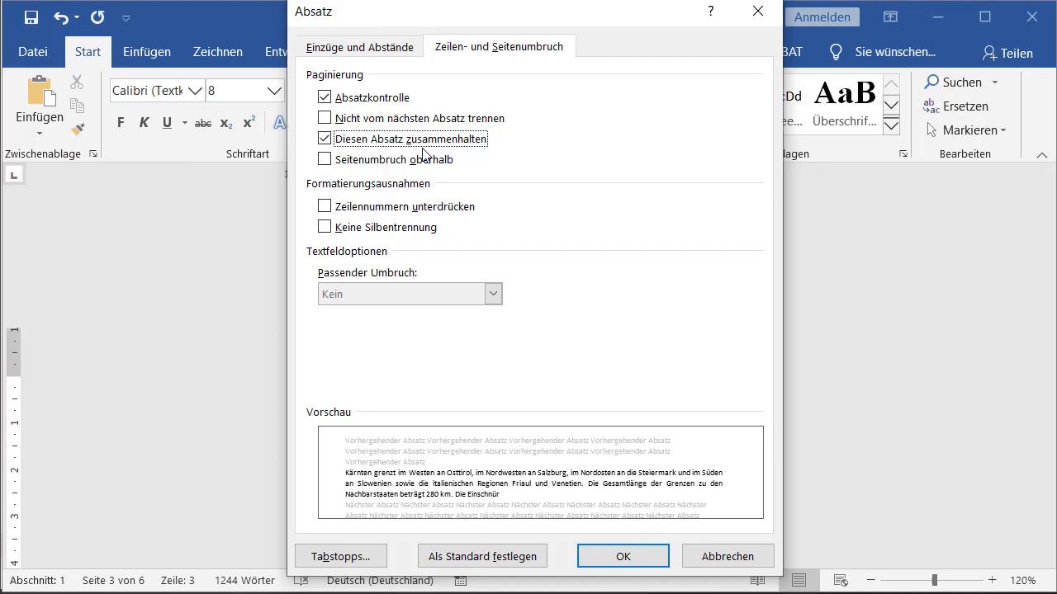
left_click(623, 555)
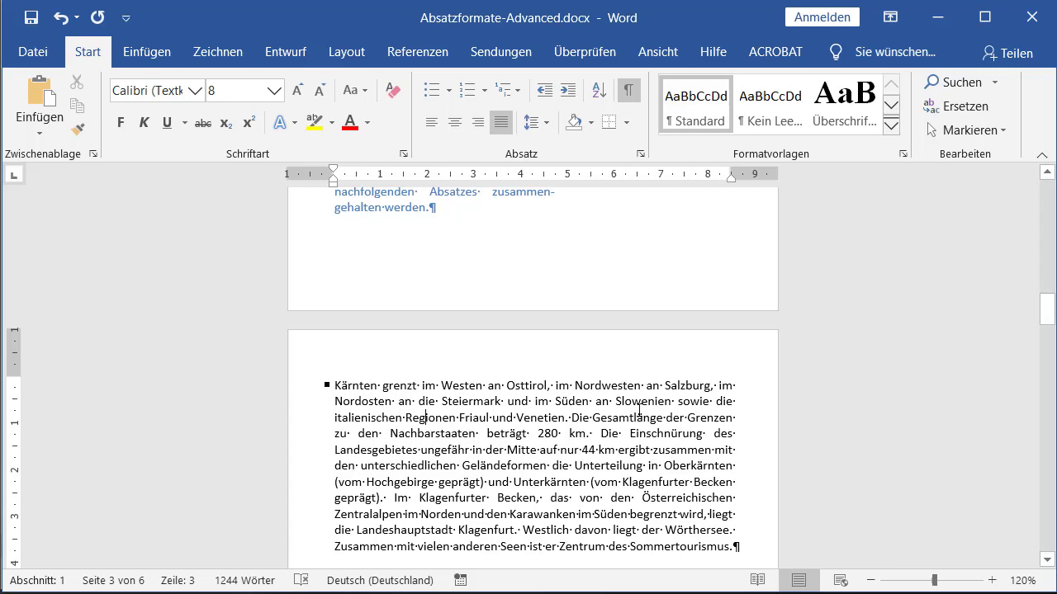
scroll(639, 409, "down", 1)
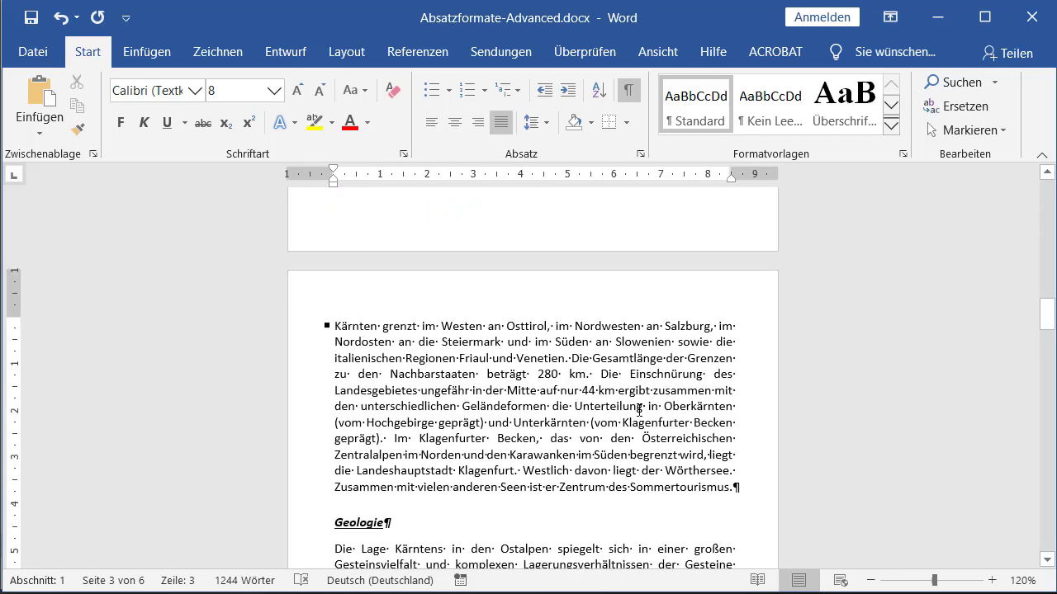
scroll(639, 409, "down", 3)
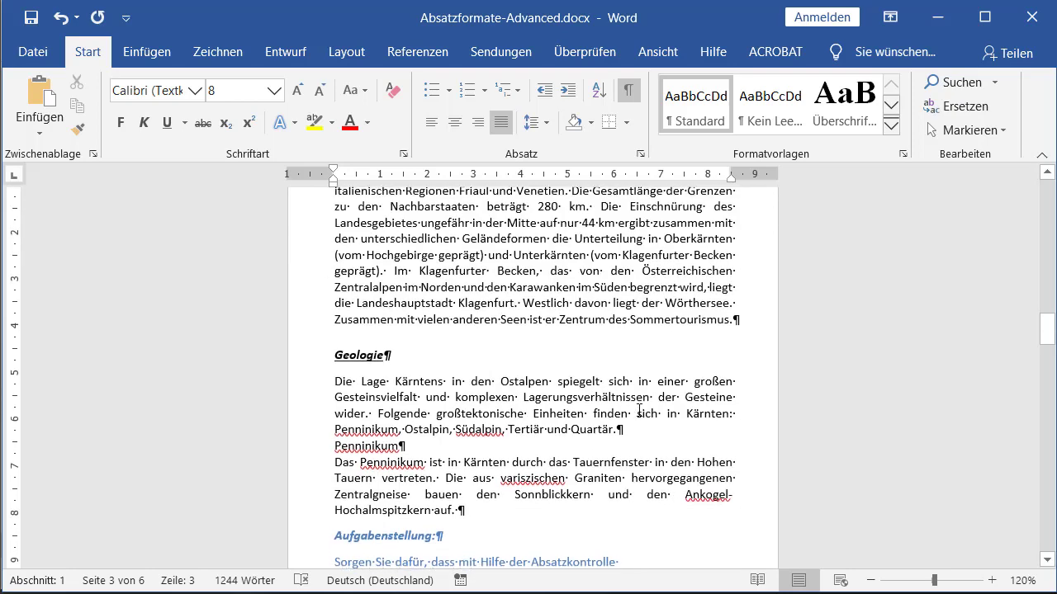
scroll(640, 409, "down", 4)
scroll(640, 408, "down", 1)
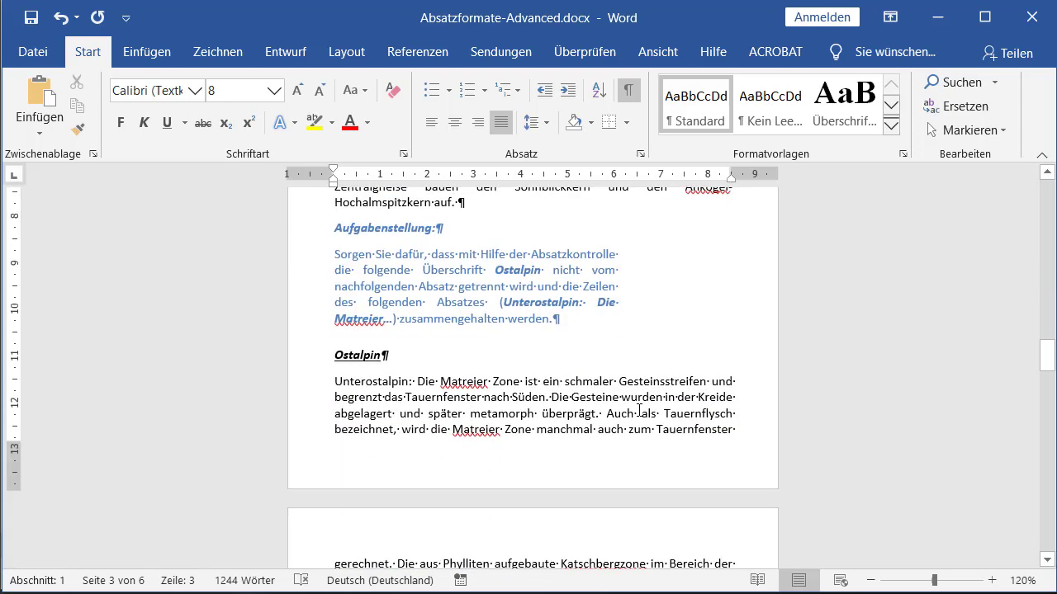
scroll(639, 410, "down", 1)
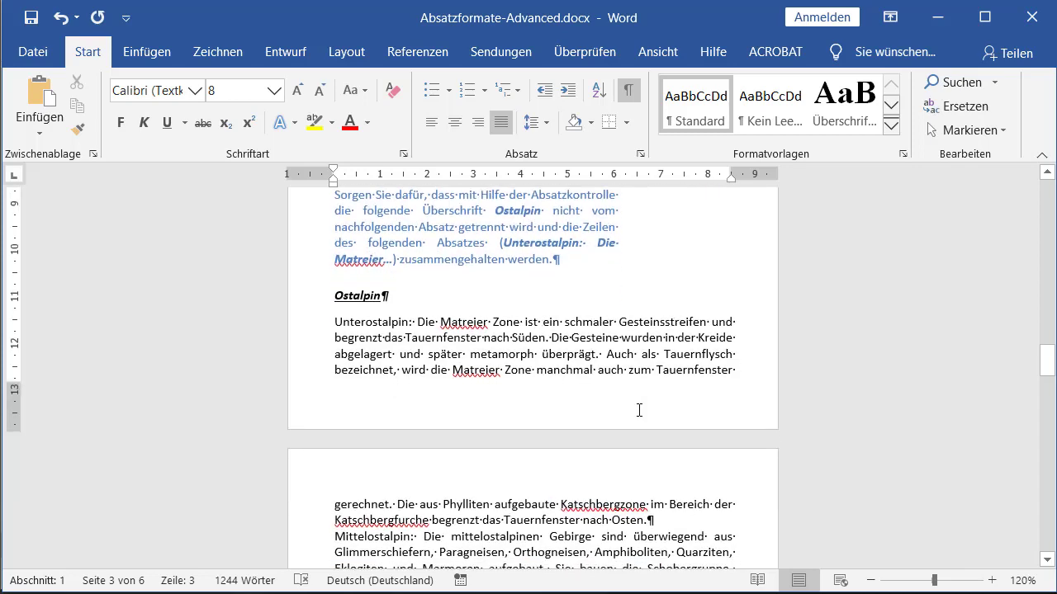
scroll(639, 410, "down", 1)
scroll(639, 410, "up", 1)
double_click(304, 354)
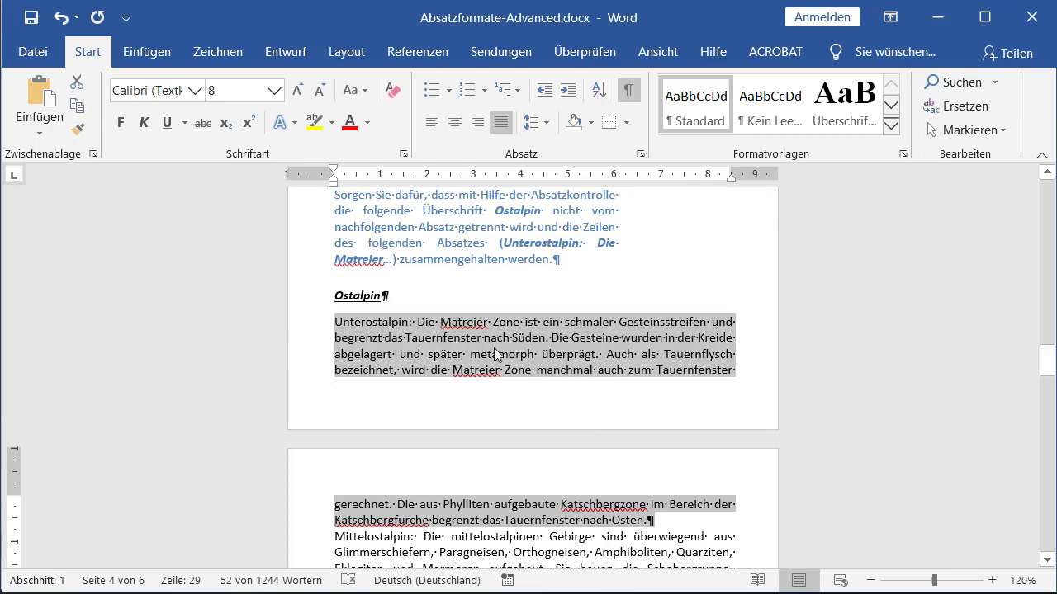
left_click(448, 339)
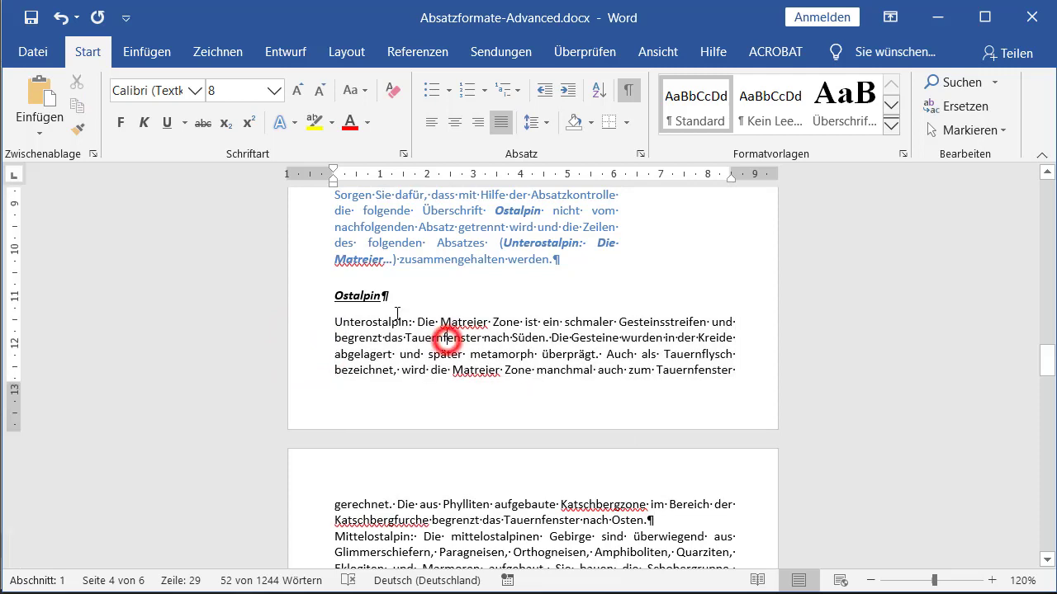
Set the Ostalpin heading to 'Nicht vom nächsten Absatz trennen'.
left_click(312, 297)
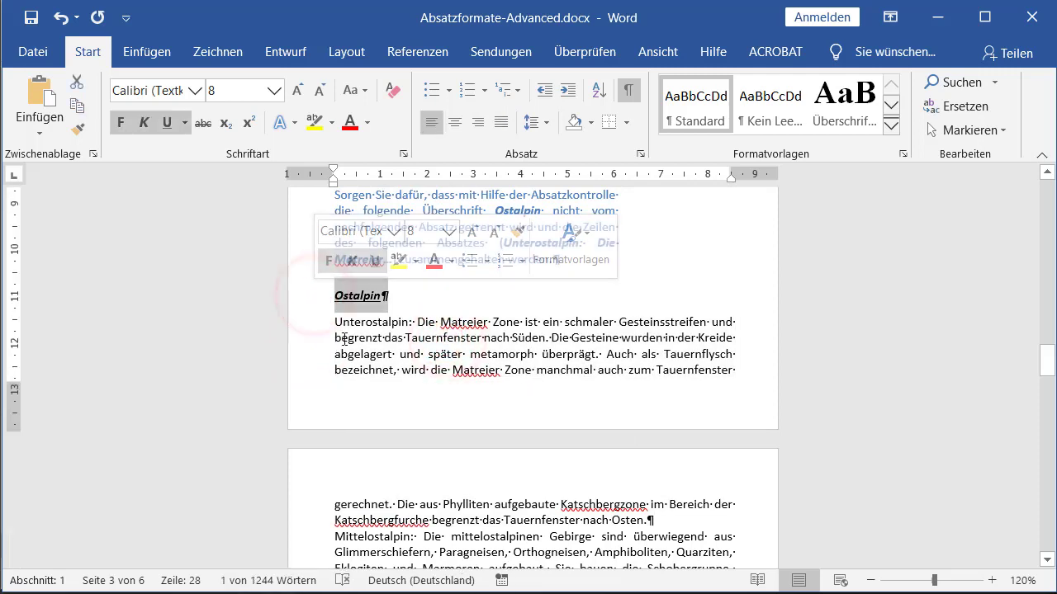
left_click(354, 298)
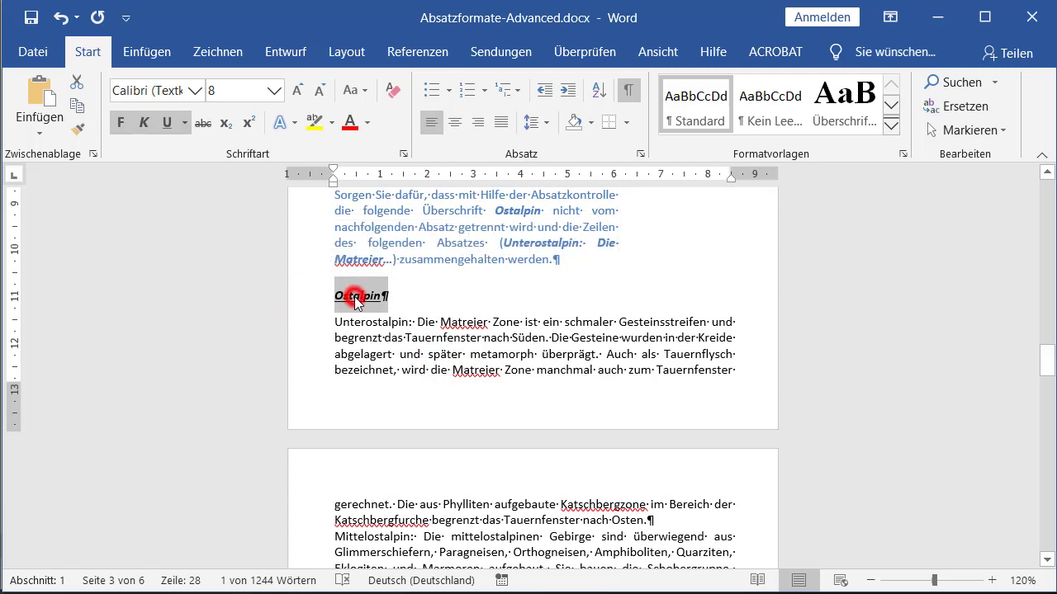
left_click(295, 297)
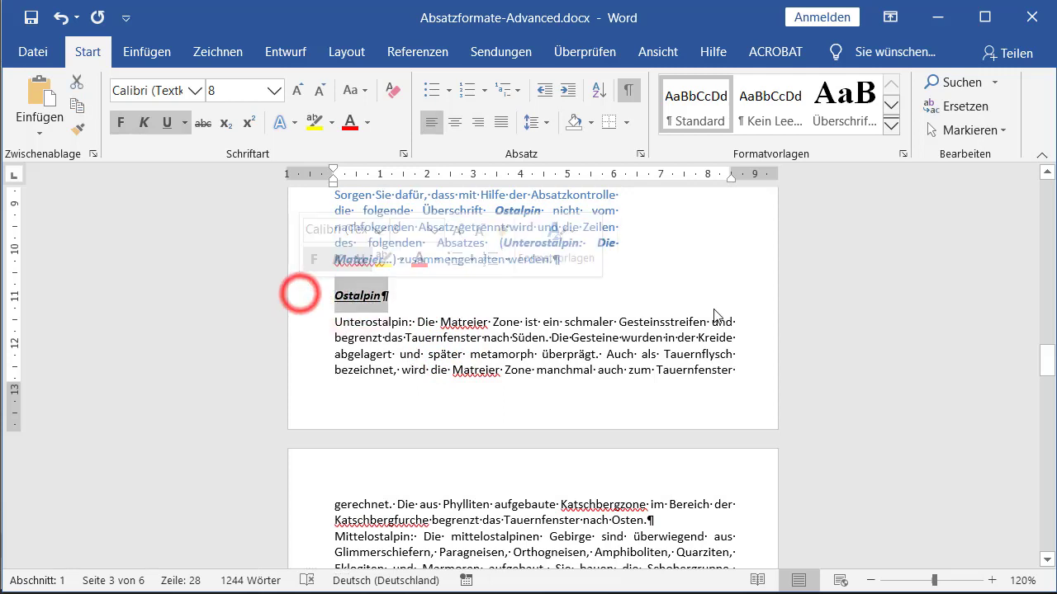
left_click(642, 157)
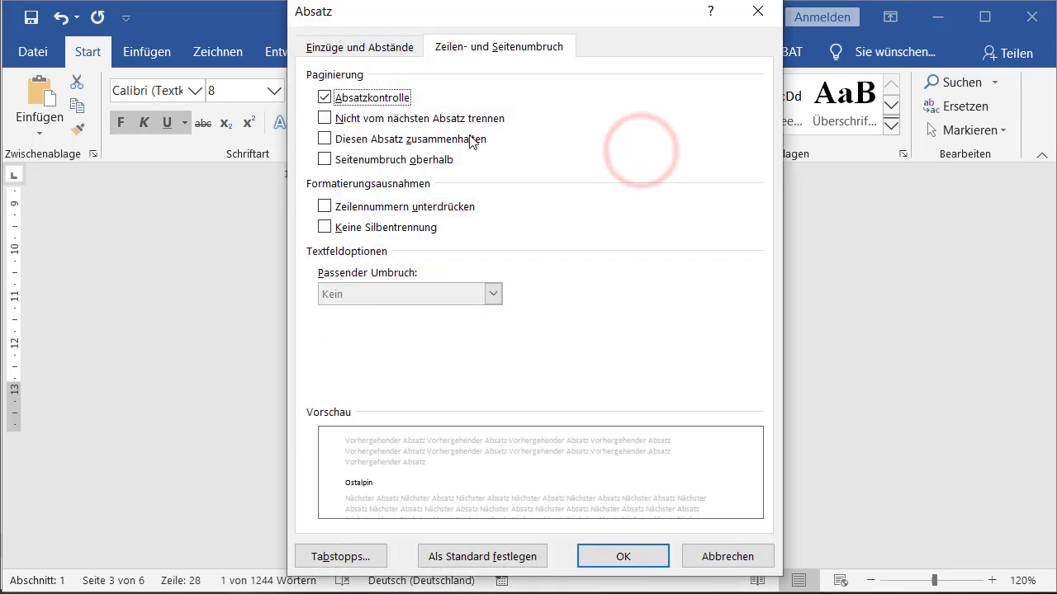
left_click(403, 118)
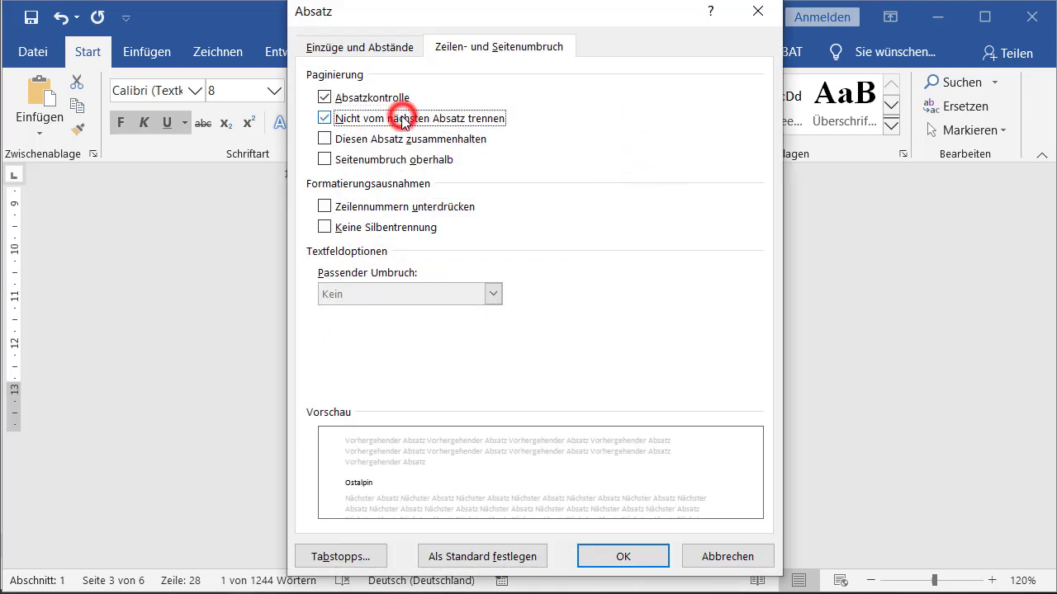
left_click(658, 558)
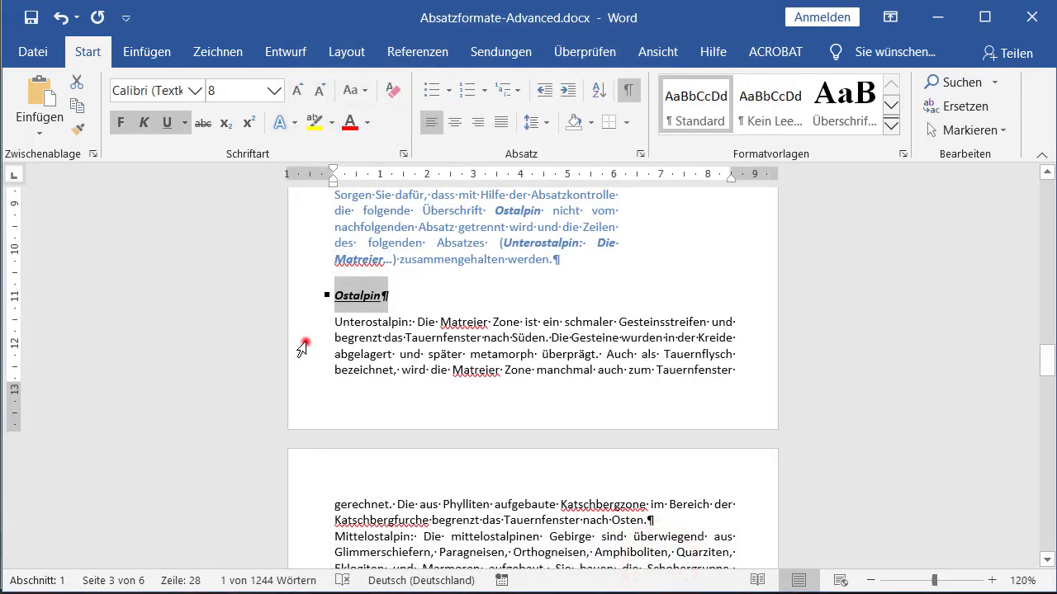
Set the Unterostalpin paragraph to 'Diesen Absatz zusammenhalten'.
double_click(301, 351)
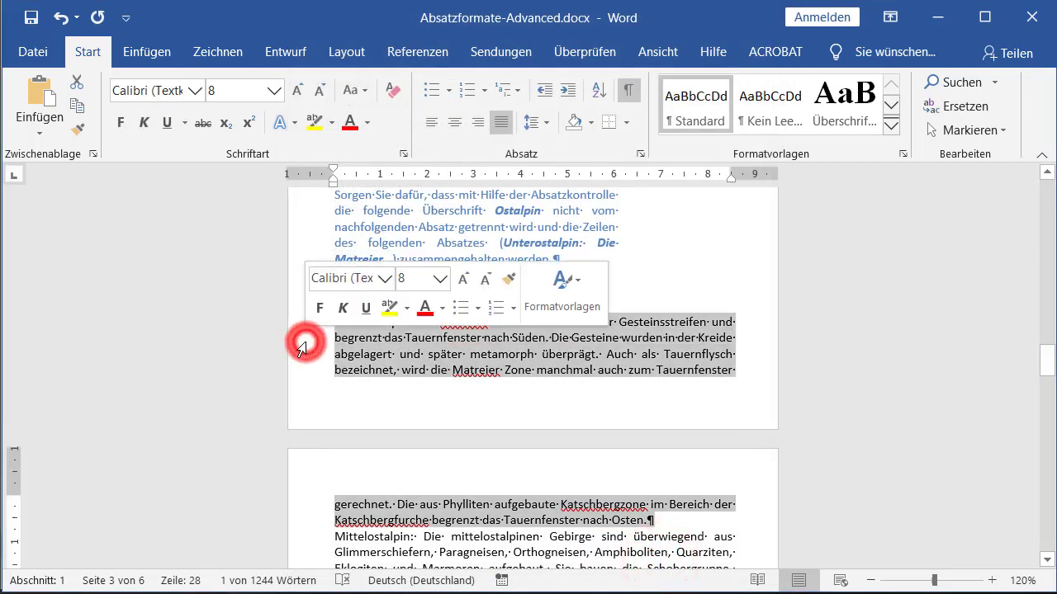
left_click(419, 368)
left_click(639, 153)
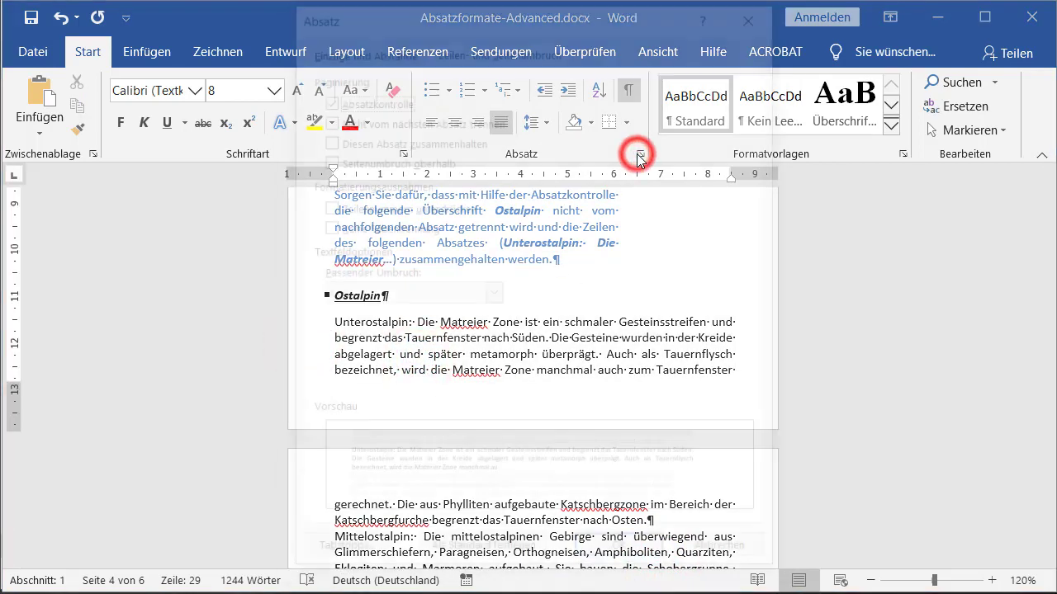
left_click(481, 141)
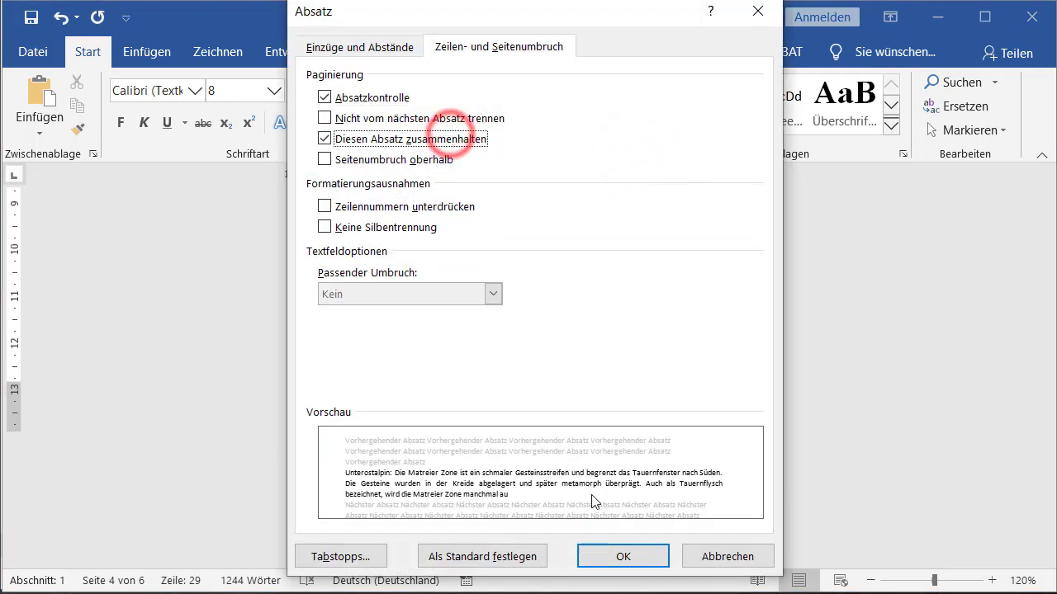
left_click(643, 558)
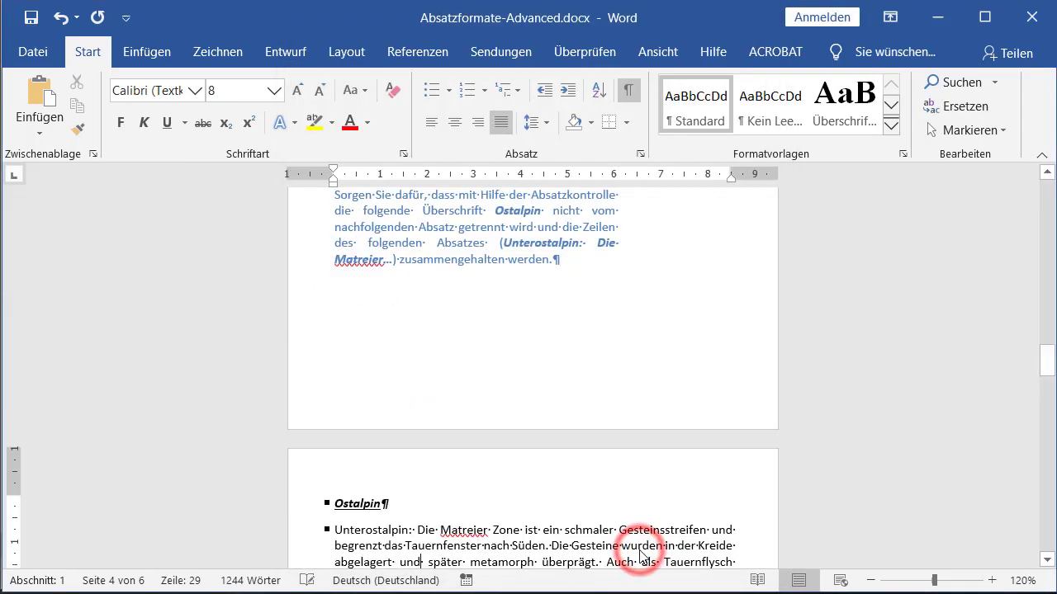
scroll(657, 435, "down", 3)
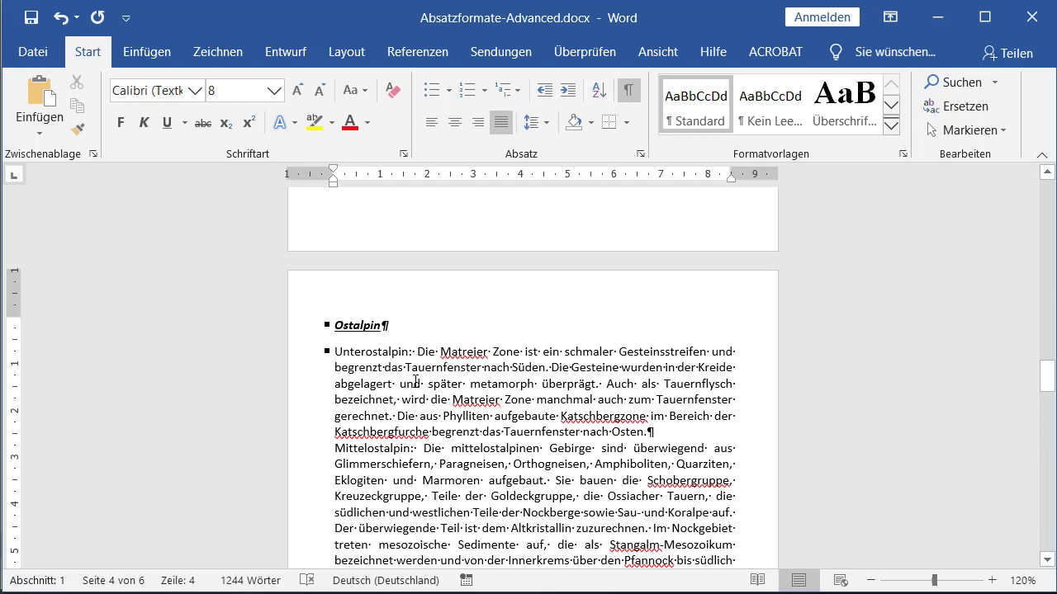
scroll(415, 381, "down", 2)
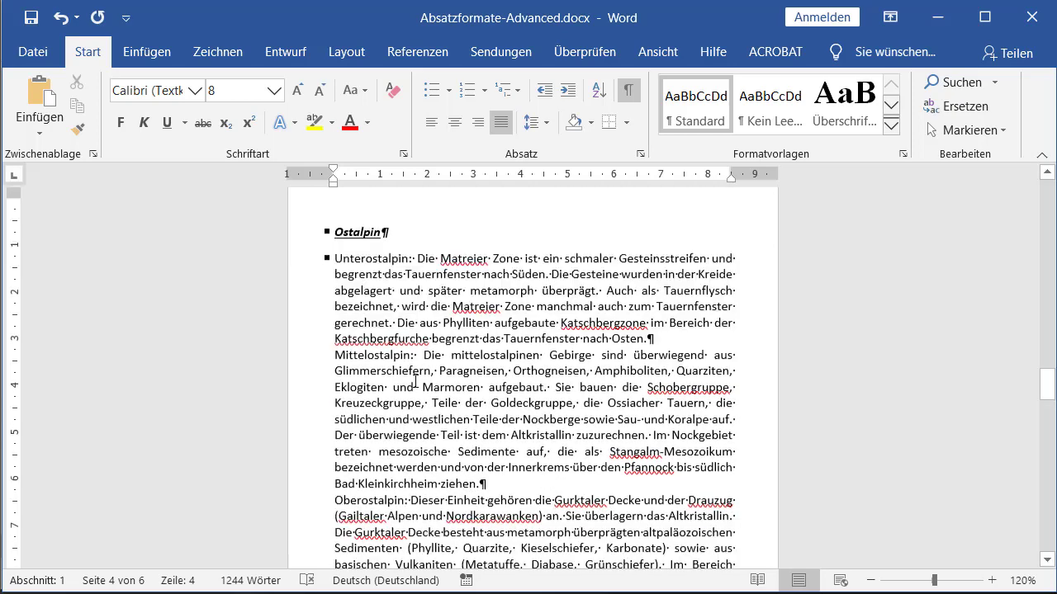
scroll(415, 381, "down", 3)
scroll(415, 384, "down", 3)
scroll(416, 384, "down", 2)
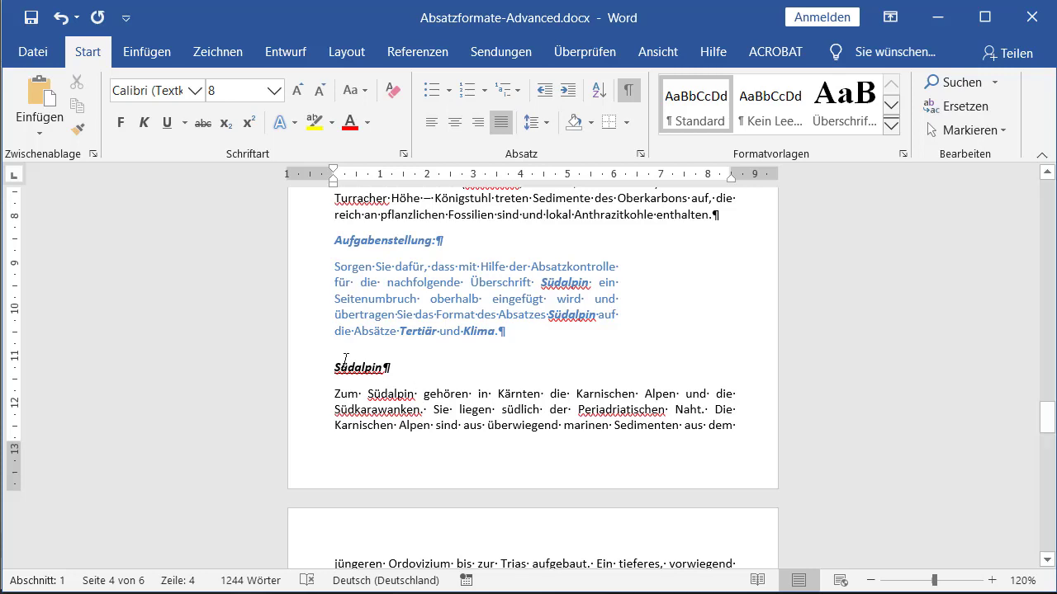
Turn on 'Seitenumbruch oberhalb' for the Südalpin heading and check the new page.
left_click(296, 372)
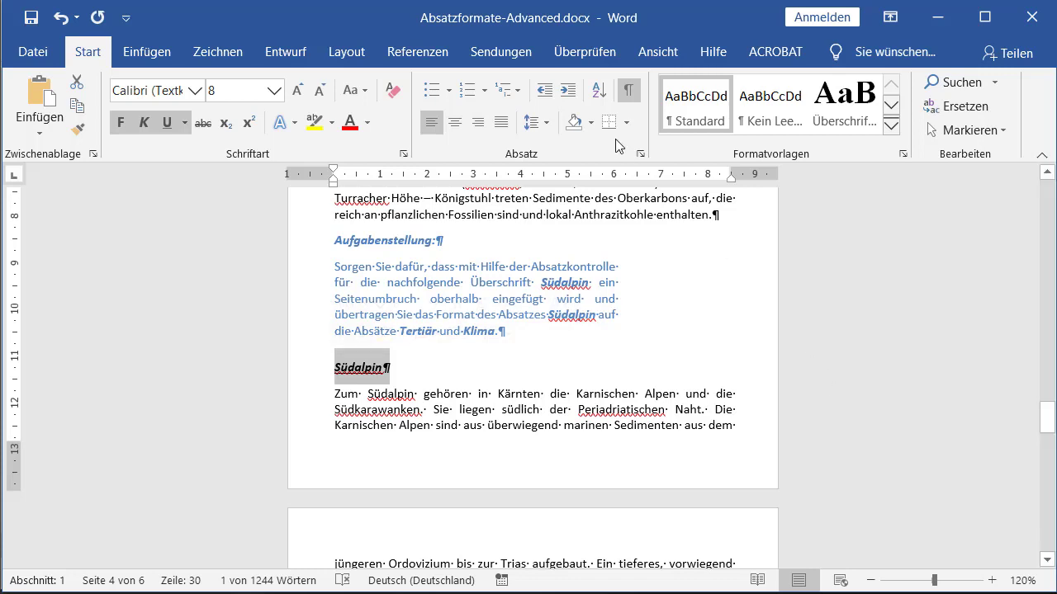
left_click(642, 155)
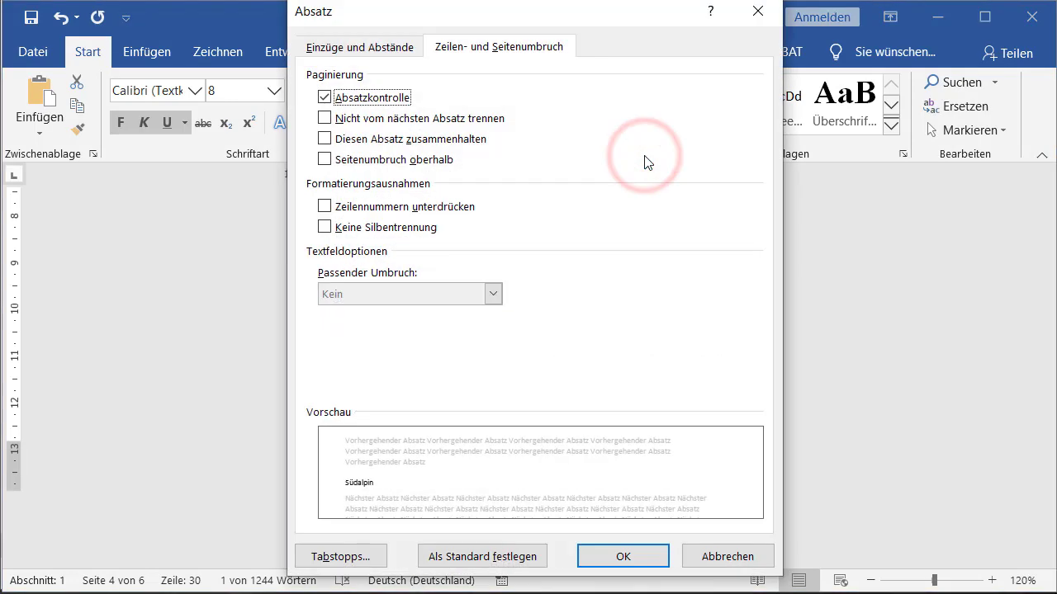
left_click(357, 161)
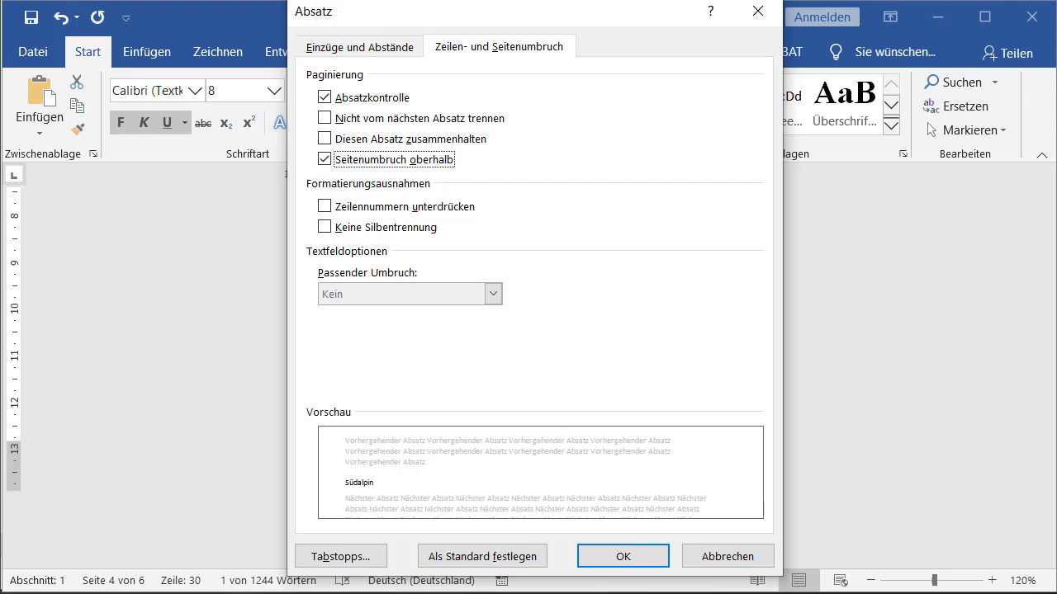
left_click(632, 556)
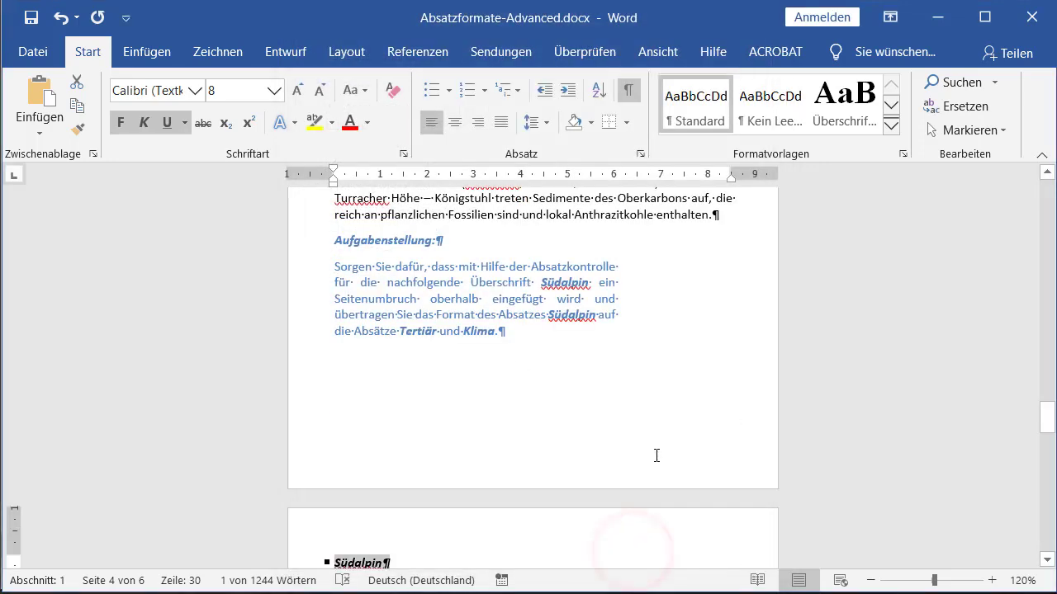
scroll(652, 455, "down", 1)
scroll(653, 454, "down", 3)
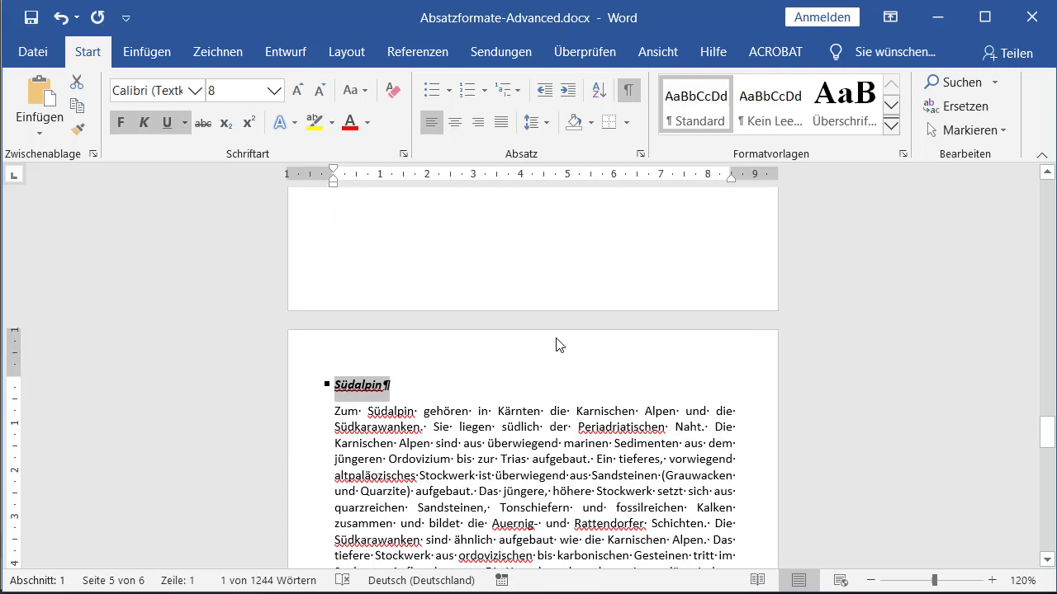
scroll(556, 345, "up", 3)
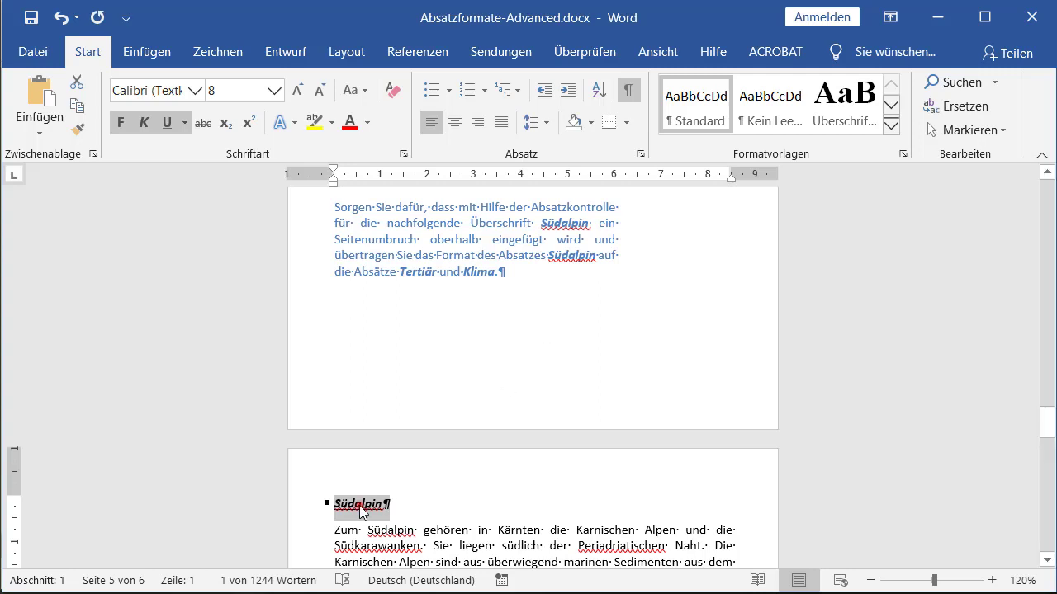
Pick up the Südalpin heading's formatting with Format Painter.
left_click(357, 503)
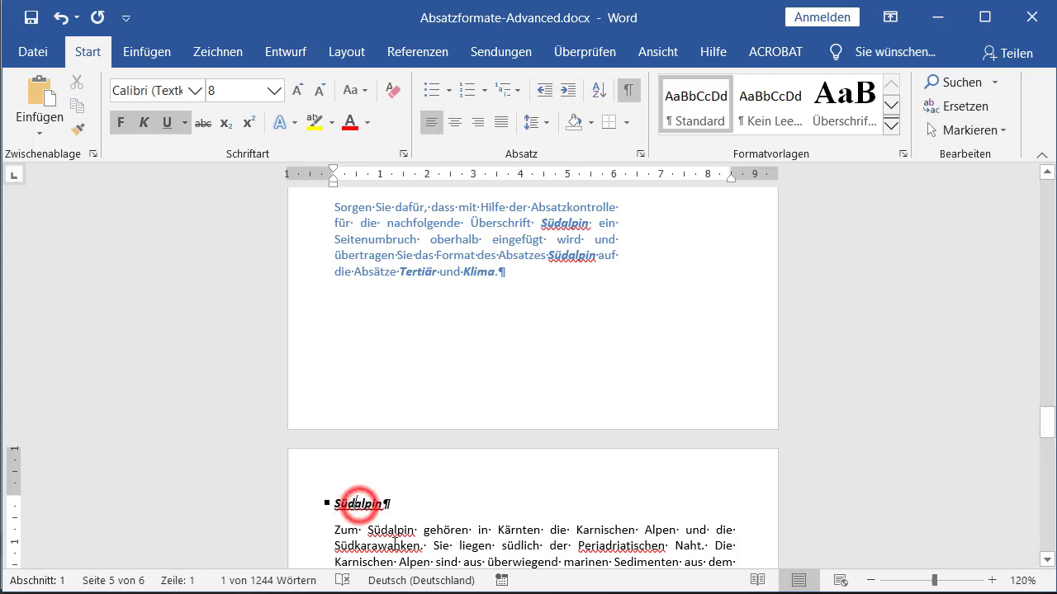
left_click(295, 502)
left_click(356, 503)
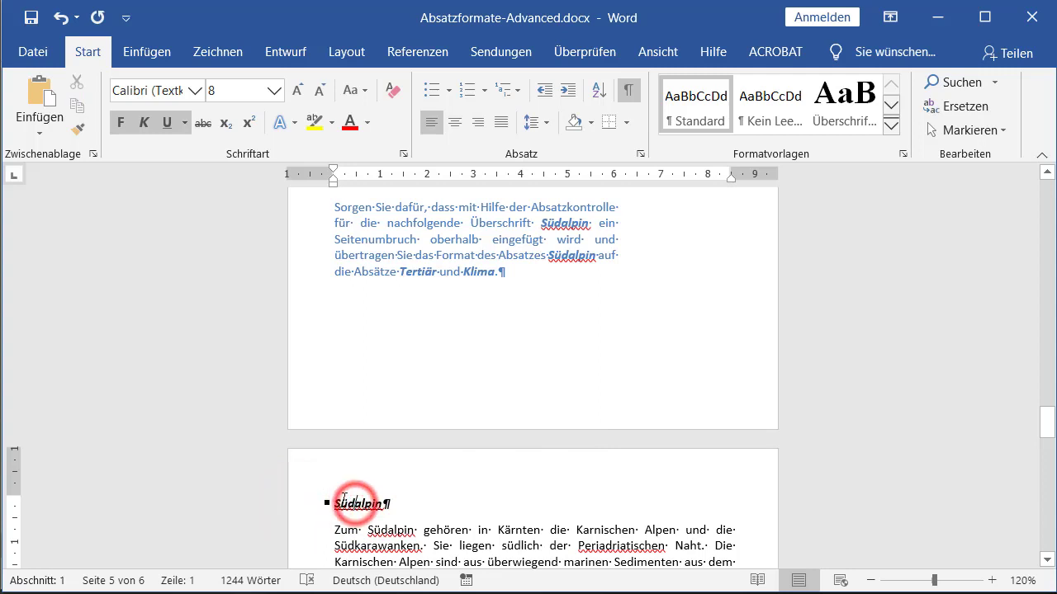
left_click(77, 132)
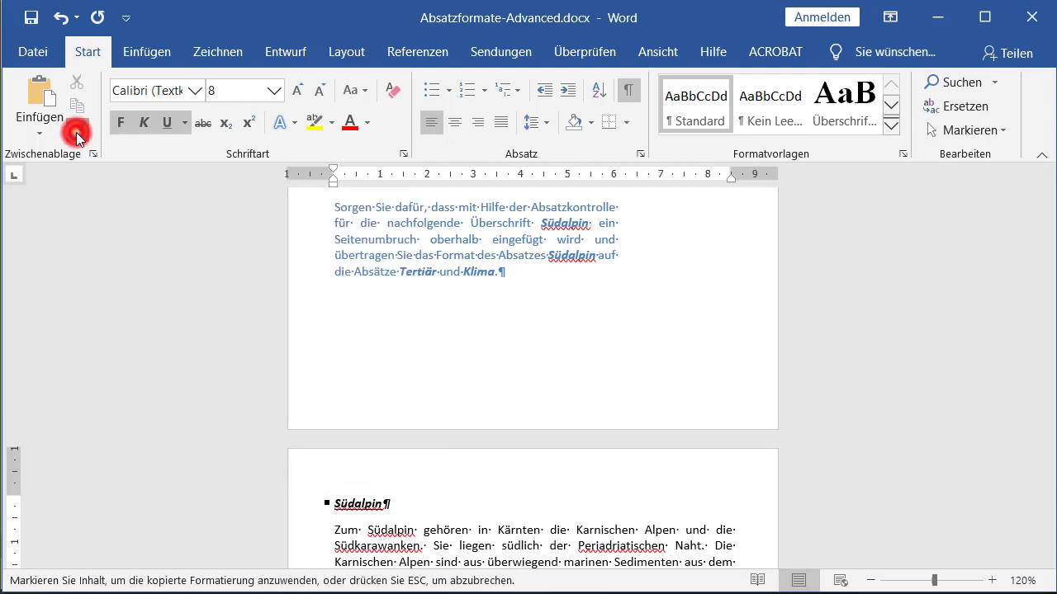
Apply that formatting to the Tertiär and Klima headings, then switch Format Painter off.
scroll(236, 396, "down", 5)
scroll(236, 397, "down", 4)
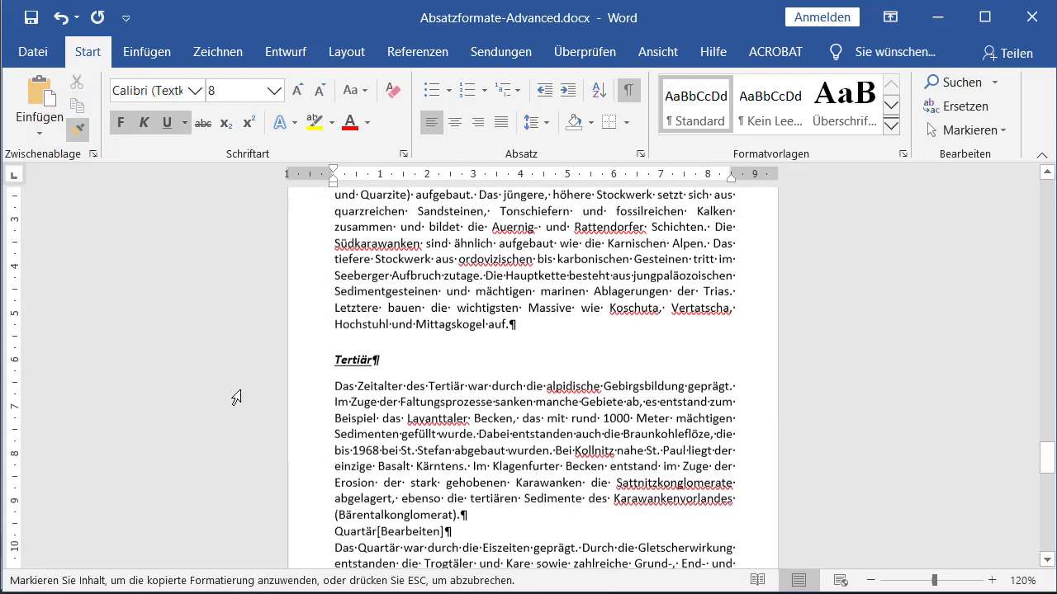
left_click(304, 360)
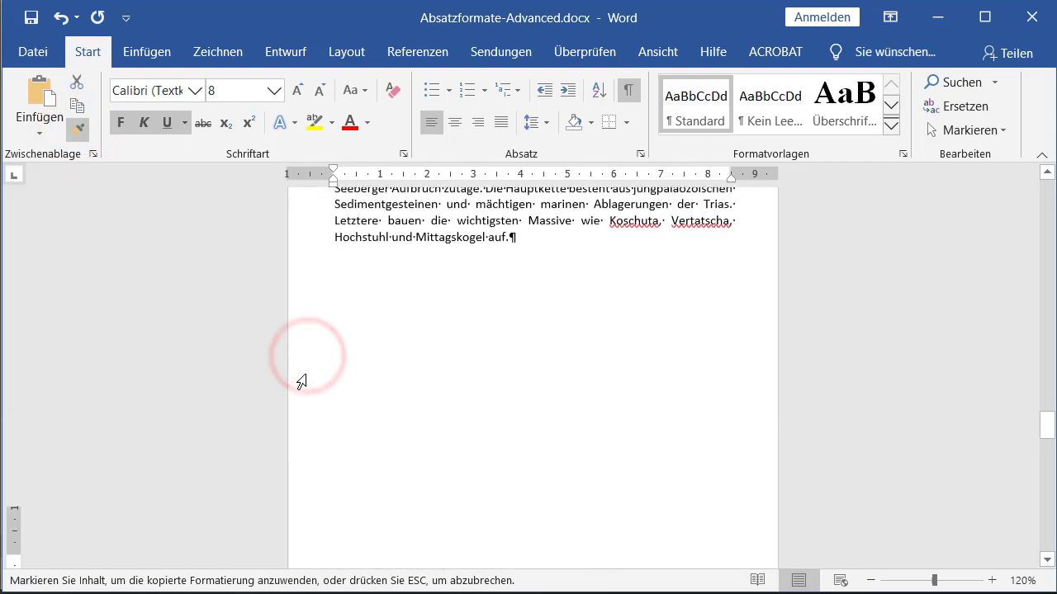
scroll(302, 380, "down", 7)
scroll(297, 363, "down", 6)
scroll(295, 331, "down", 1)
left_click(297, 317)
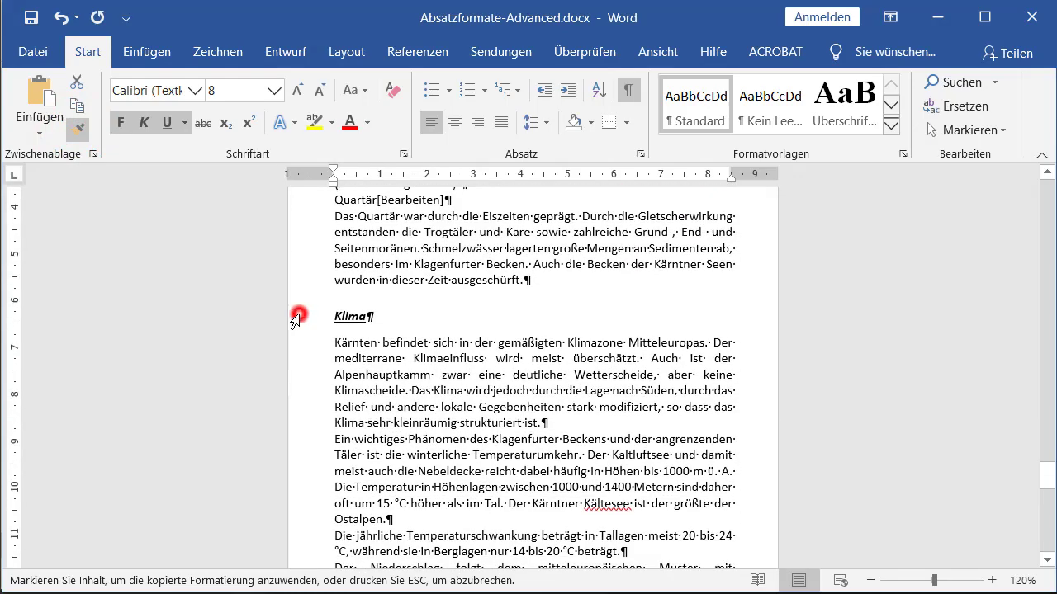
left_click(81, 127)
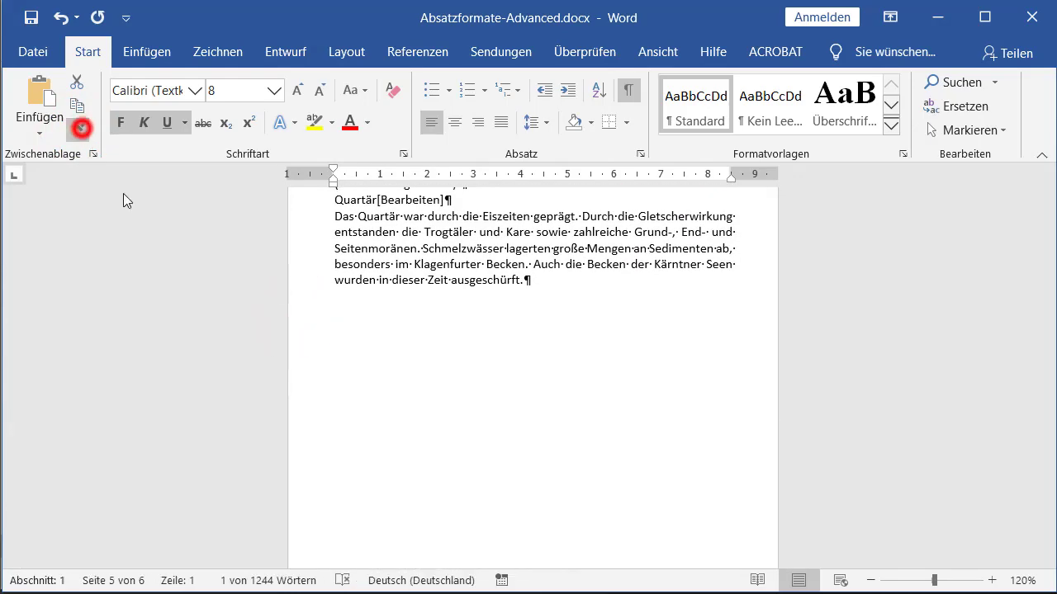
scroll(428, 435, "up", 4)
scroll(430, 435, "up", 5)
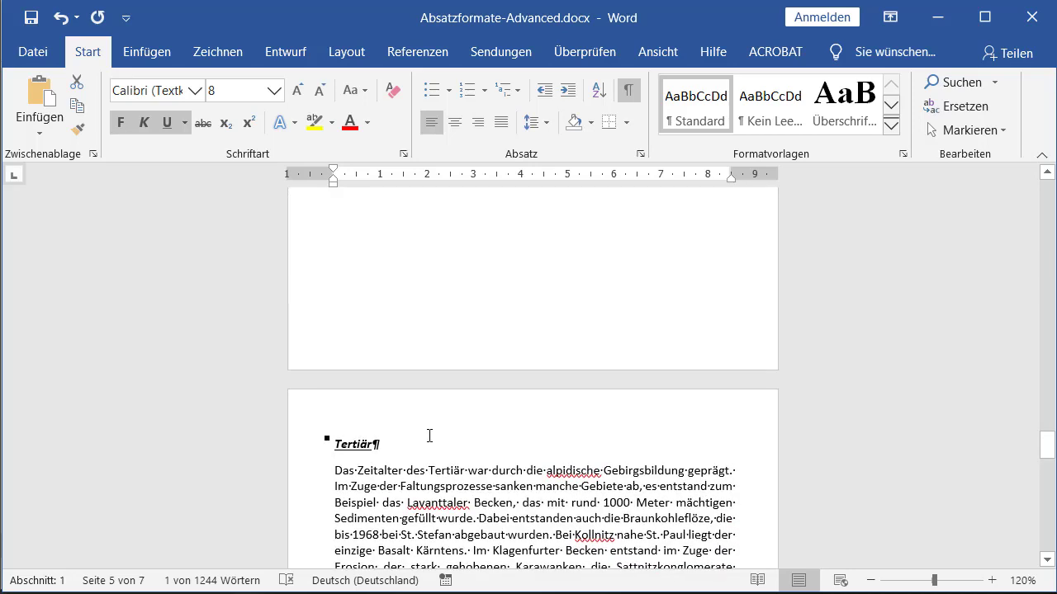
scroll(429, 436, "up", 7)
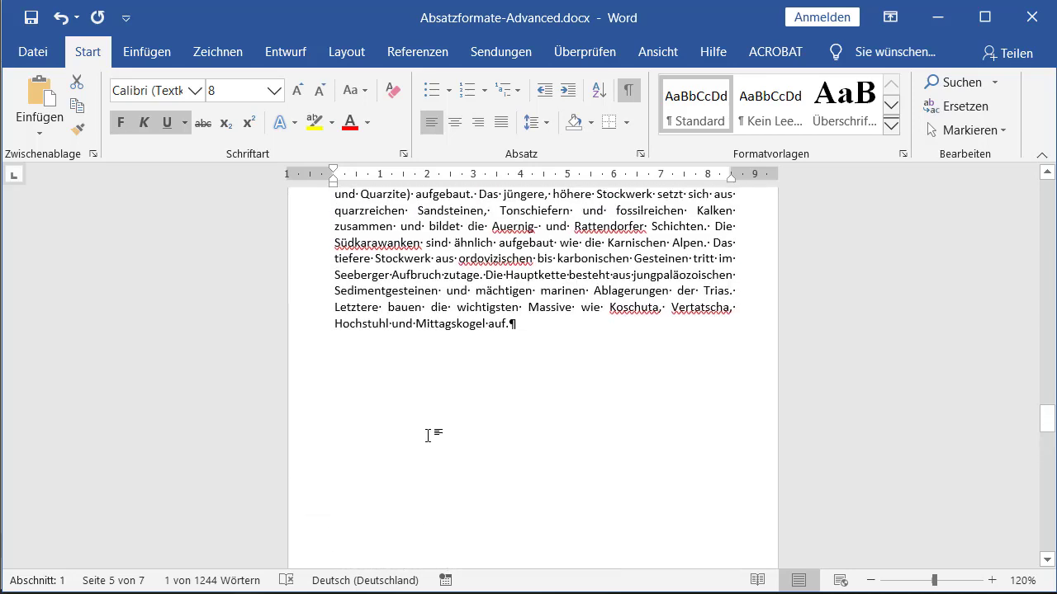
scroll(428, 435, "down", 4)
scroll(428, 436, "down", 6)
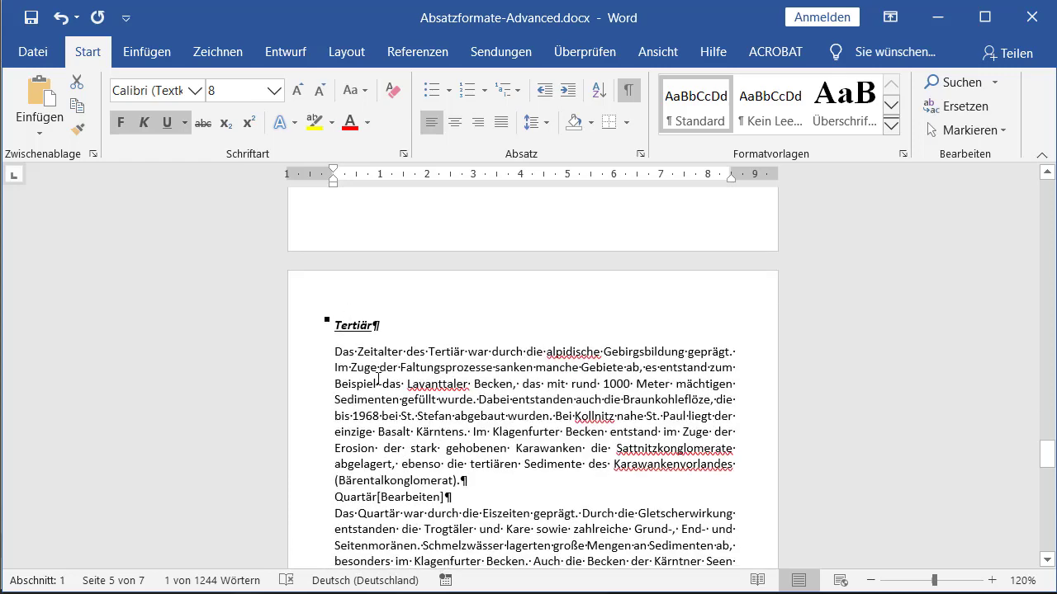
scroll(379, 382, "down", 6)
scroll(379, 381, "down", 5)
scroll(379, 379, "down", 5)
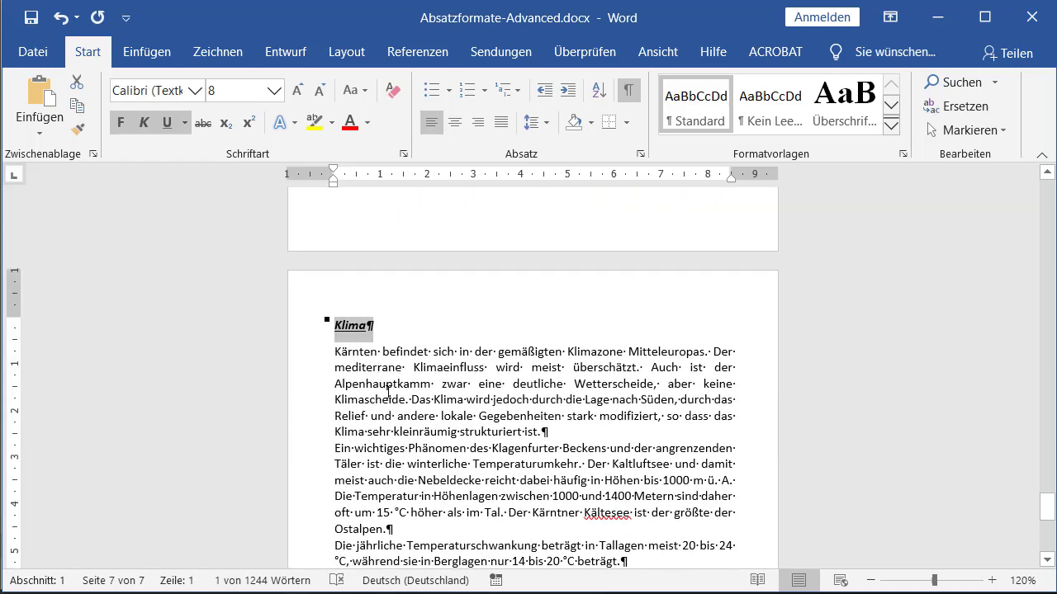
scroll(388, 392, "down", 2)
scroll(386, 386, "down", 3)
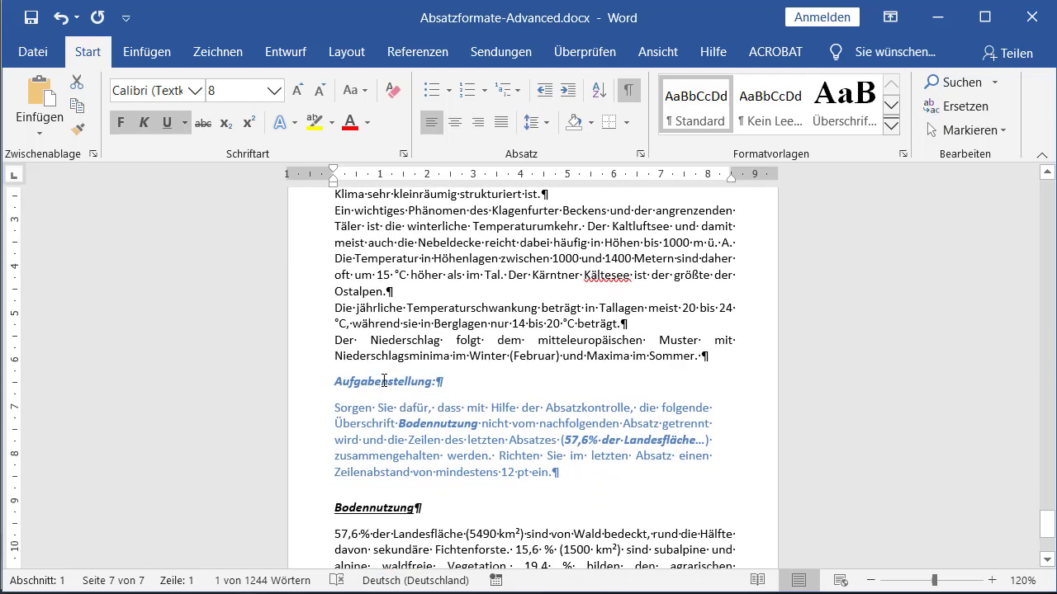
scroll(384, 380, "up", 5)
scroll(384, 380, "up", 2)
scroll(382, 380, "down", 2)
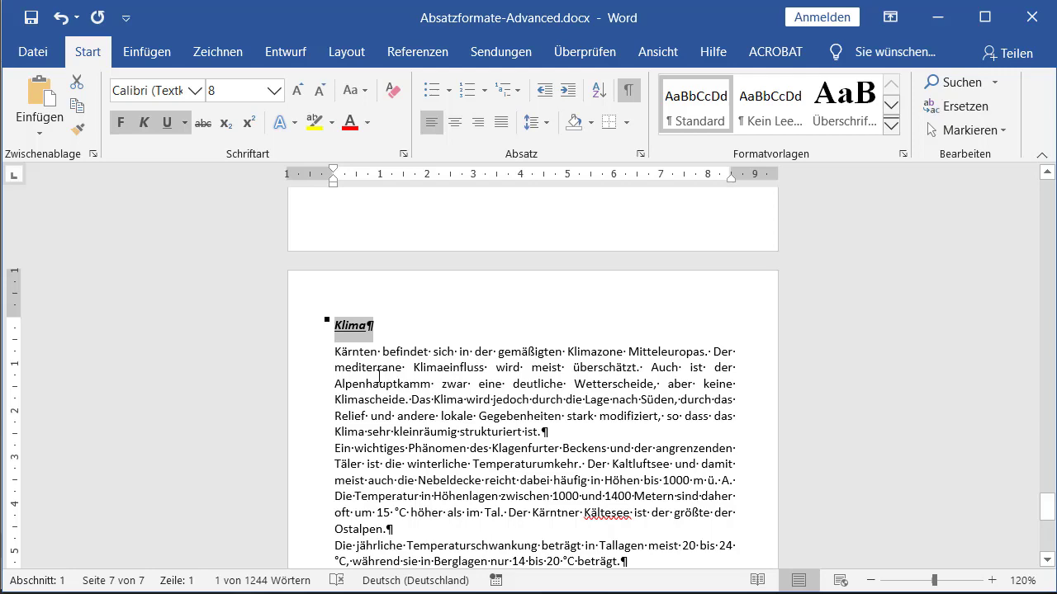
scroll(379, 376, "down", 1)
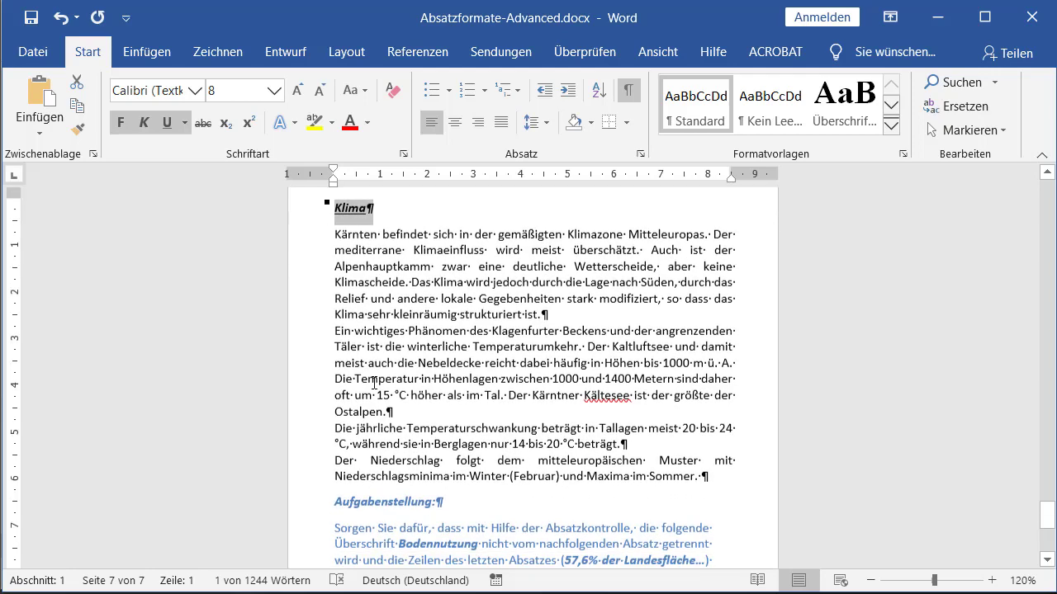
scroll(375, 380, "down", 1)
scroll(373, 383, "down", 3)
scroll(373, 382, "down", 2)
scroll(372, 380, "down", 1)
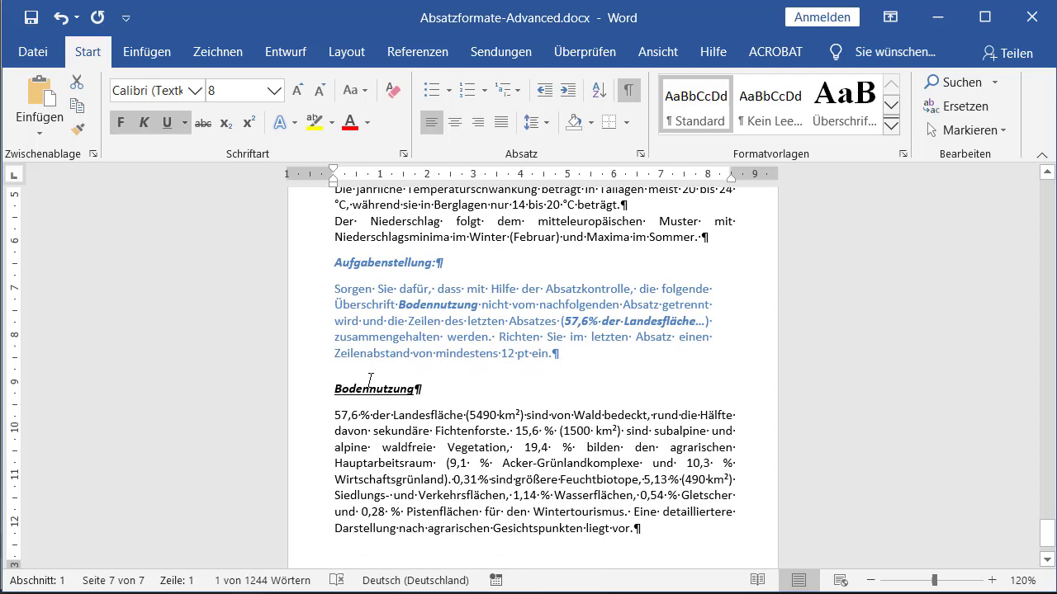
Set the Bodennutzung heading to 'Nicht vom nächsten Absatz trennen'.
left_click(286, 387)
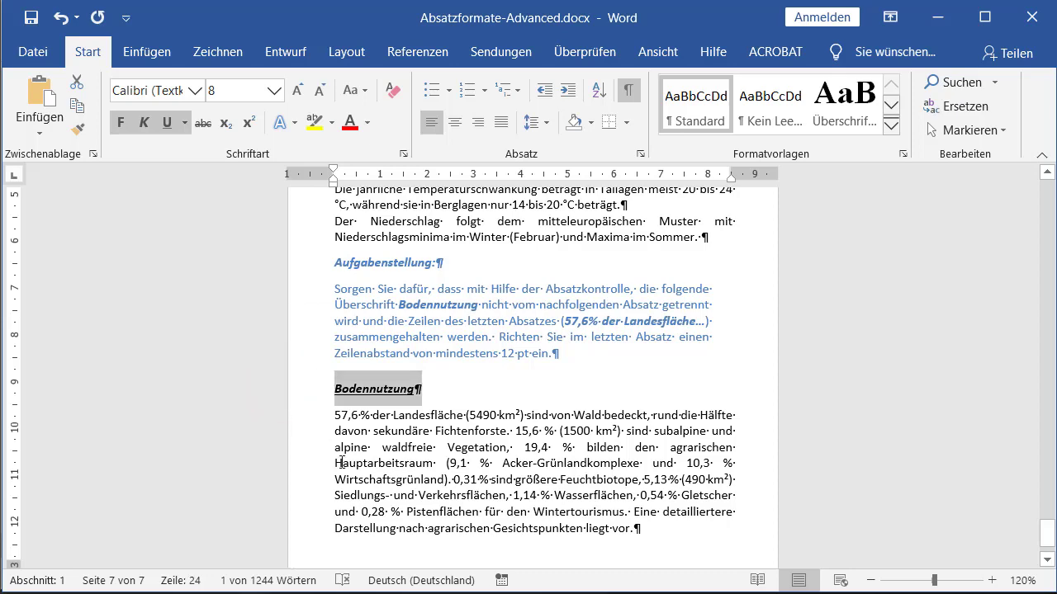
left_click(641, 154)
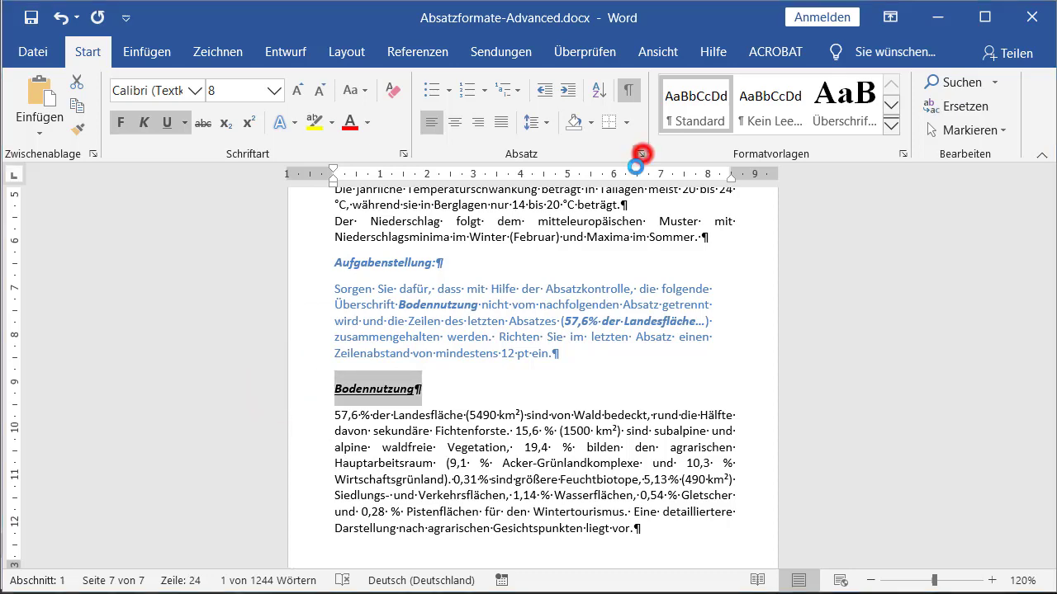
left_click(363, 119)
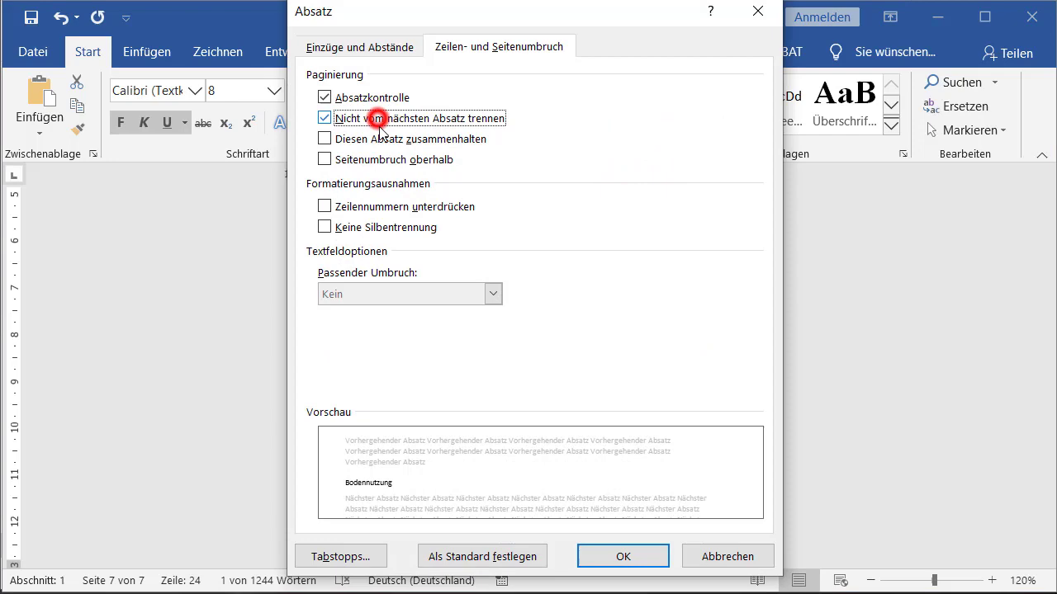
left_click(629, 553)
left_click(403, 430)
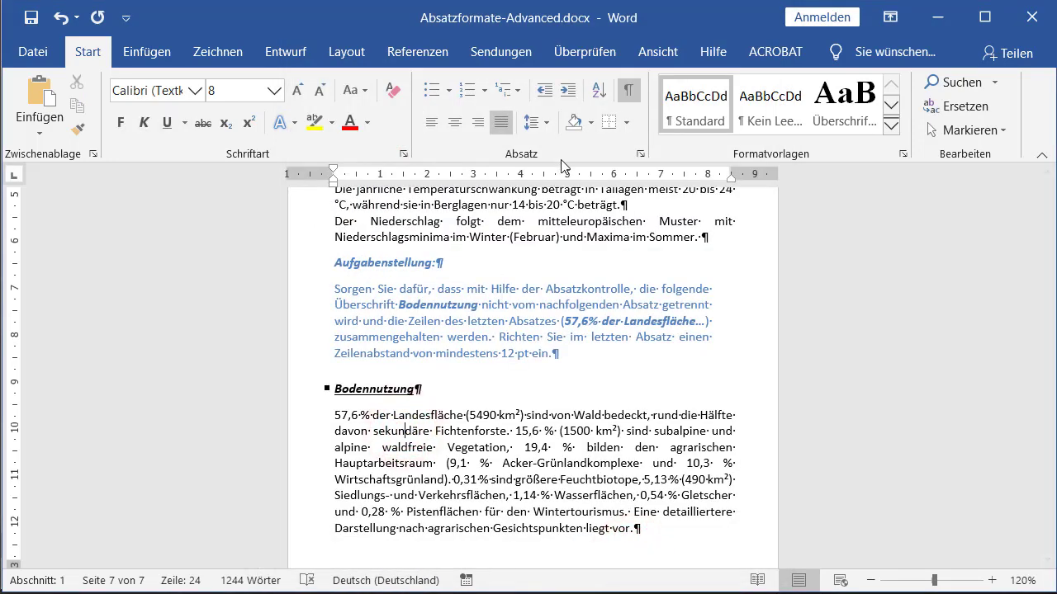
Turn on 'Diesen Absatz zusammenhalten' for the '57,6 % der Landesfläche…' paragraph.
left_click(640, 153)
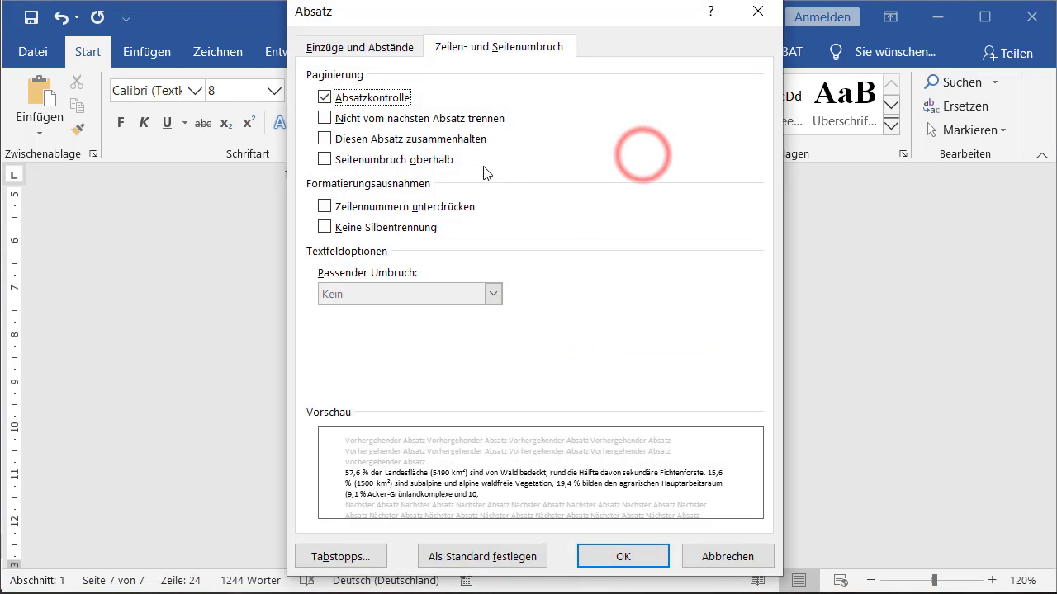
left_click(330, 140)
left_click(597, 557)
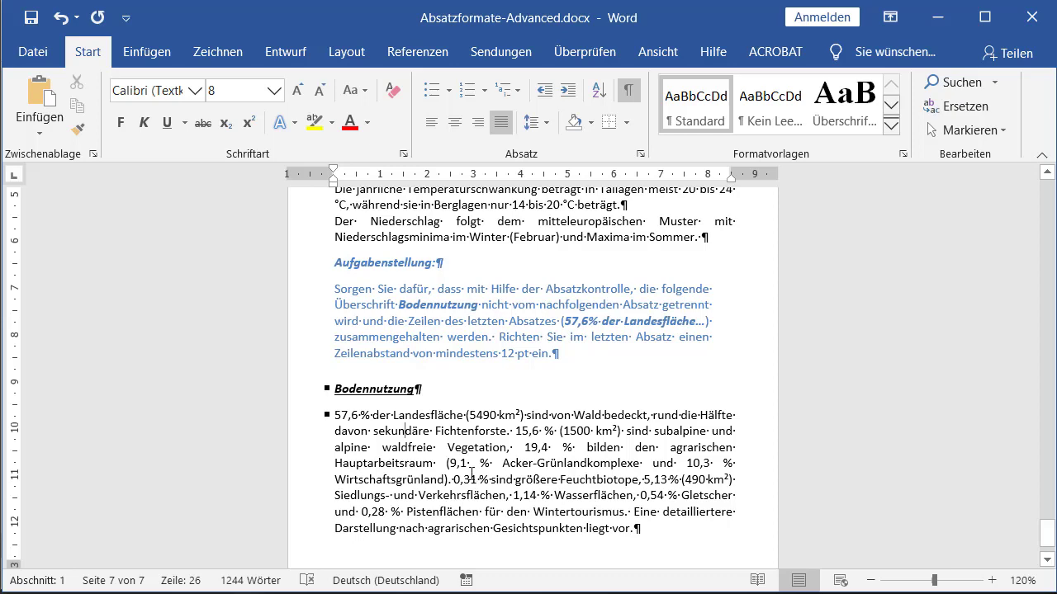
Set that paragraph's line spacing to Mindestens 12 Pt.
left_click(639, 153)
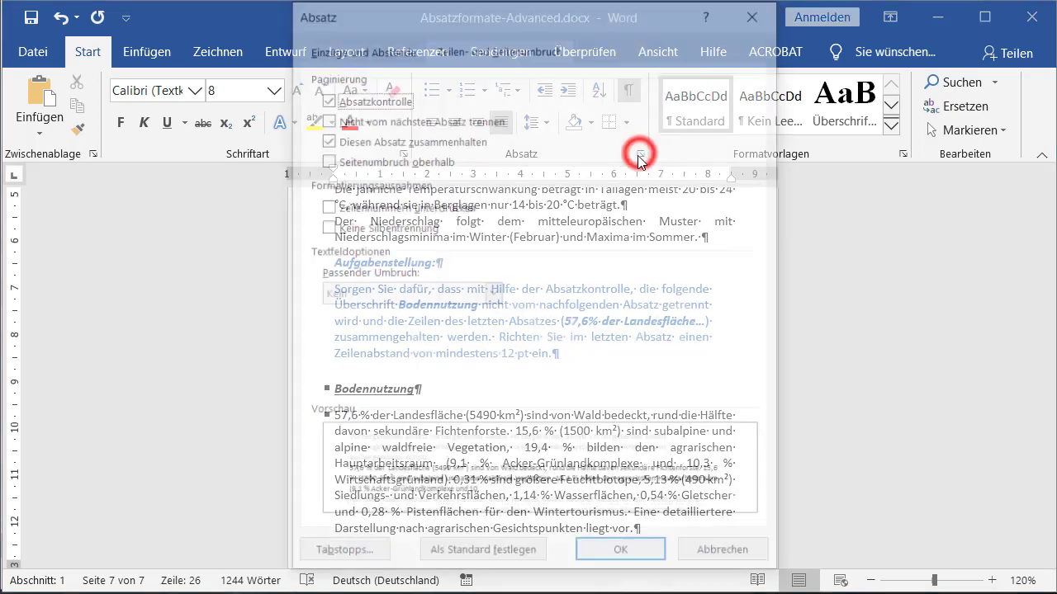
left_click(340, 45)
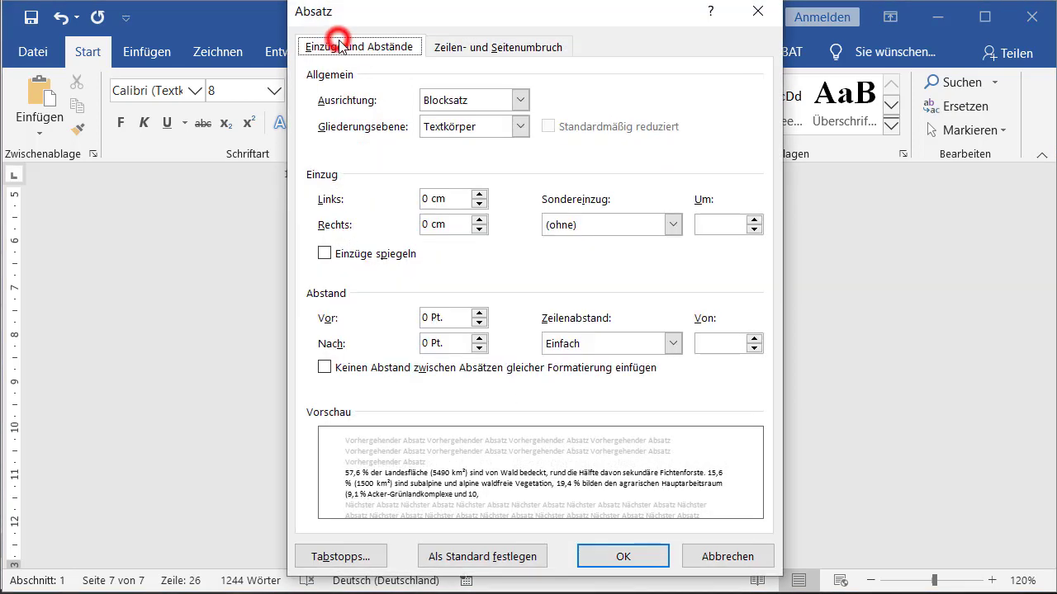
left_click(673, 343)
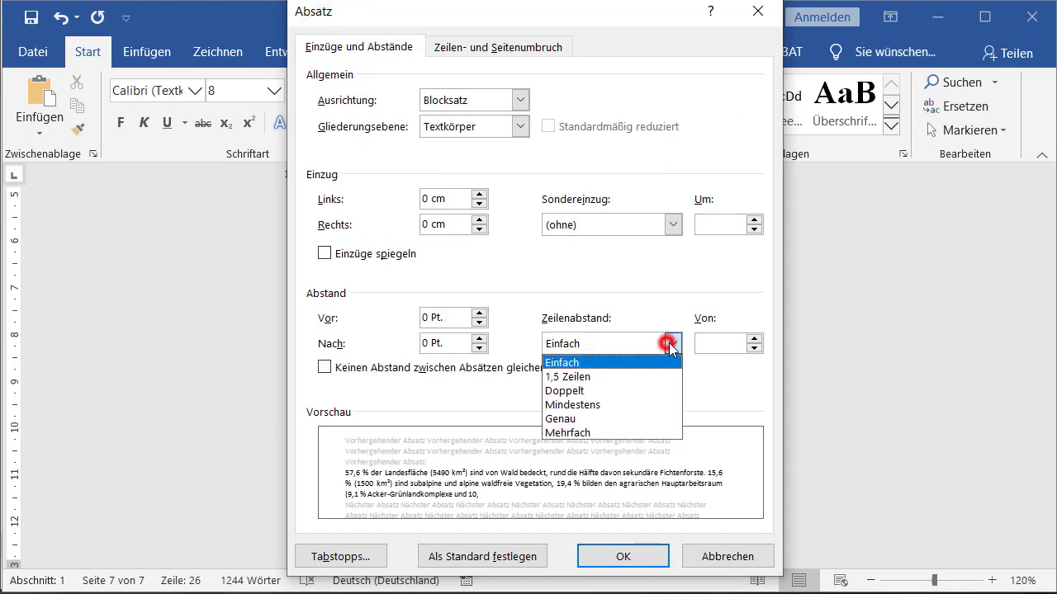
left_click(588, 404)
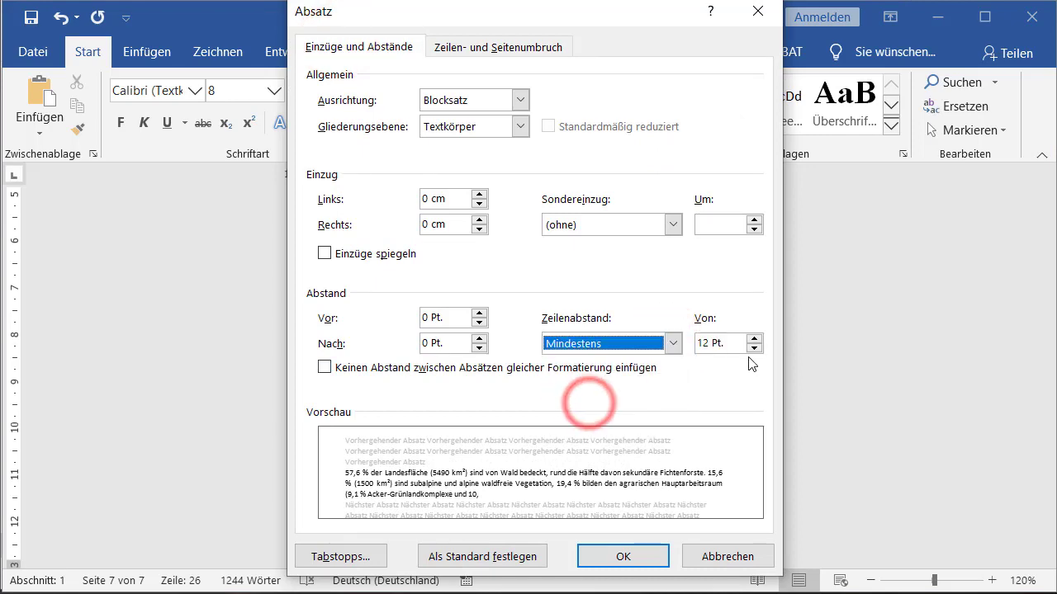
left_click(637, 554)
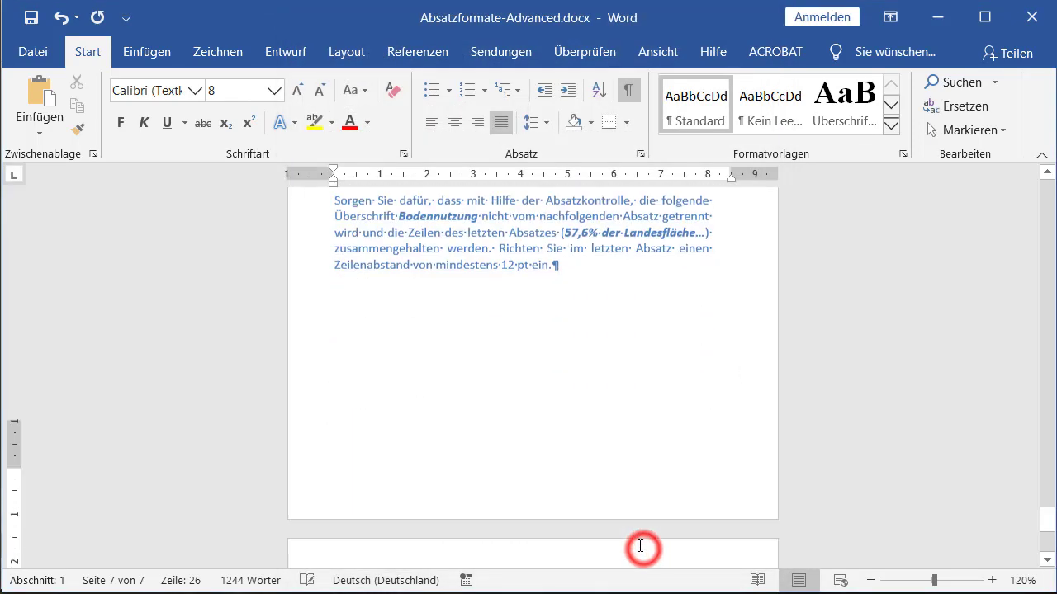
scroll(627, 478, "down", 3)
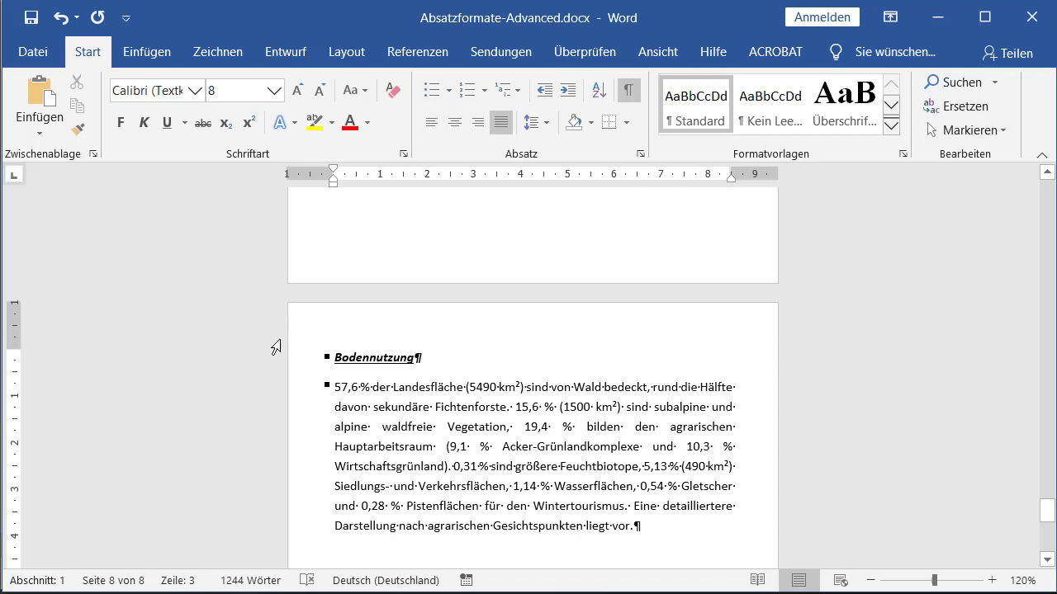
left_click(291, 361)
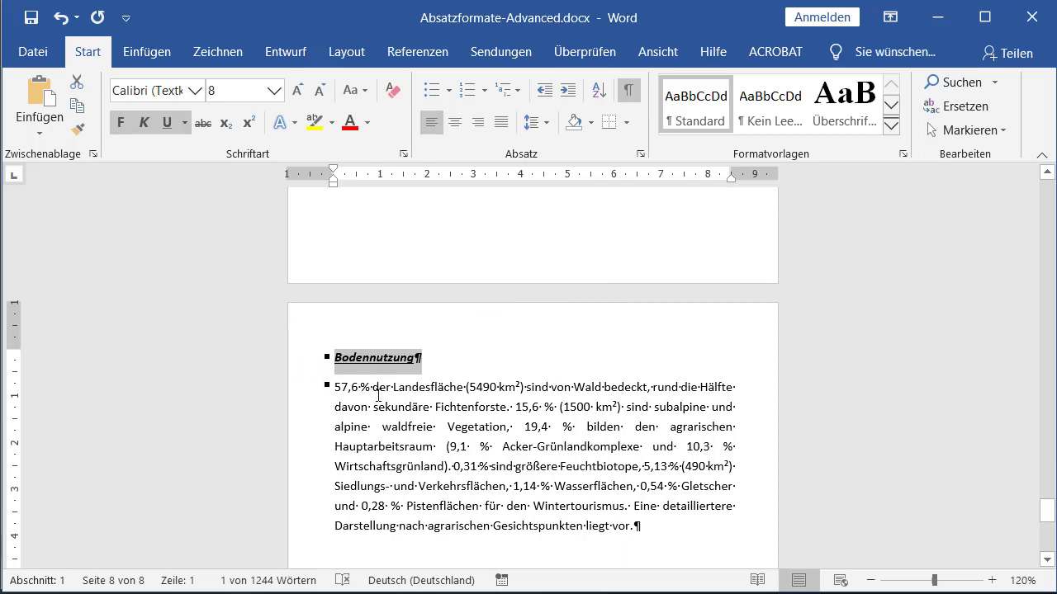
left_click(384, 426)
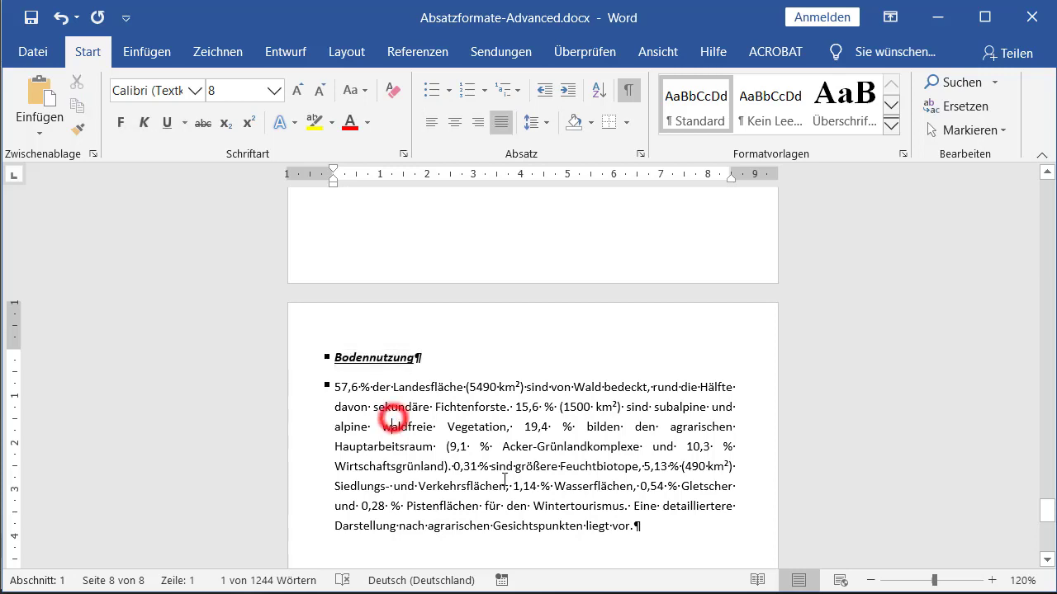